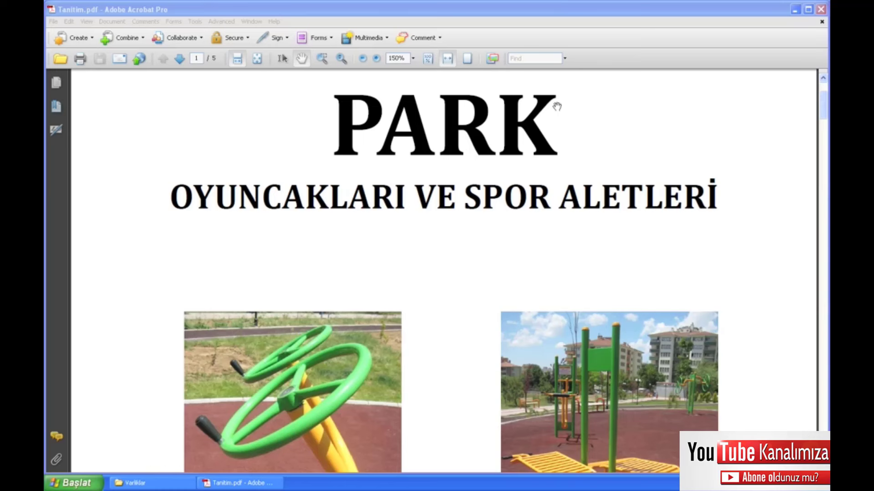
- Show the Comment & Markup toolbar and dock it under the main toolbars
right_click(617, 60)
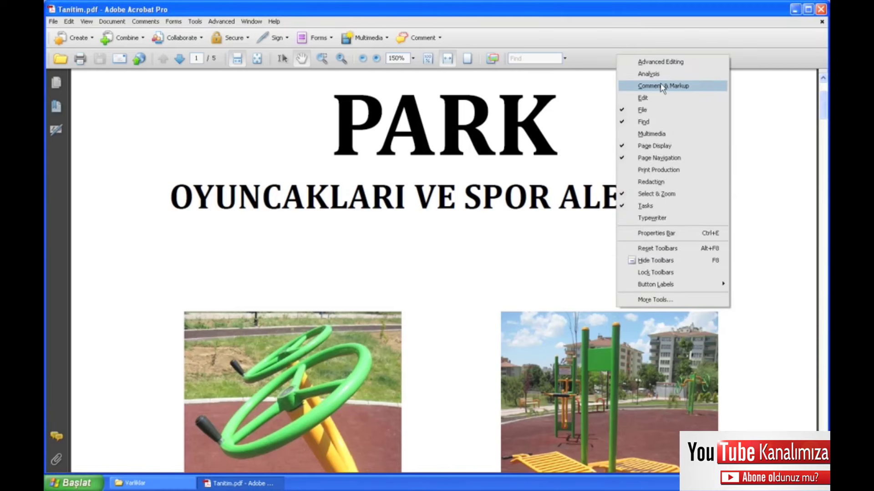
click(661, 85)
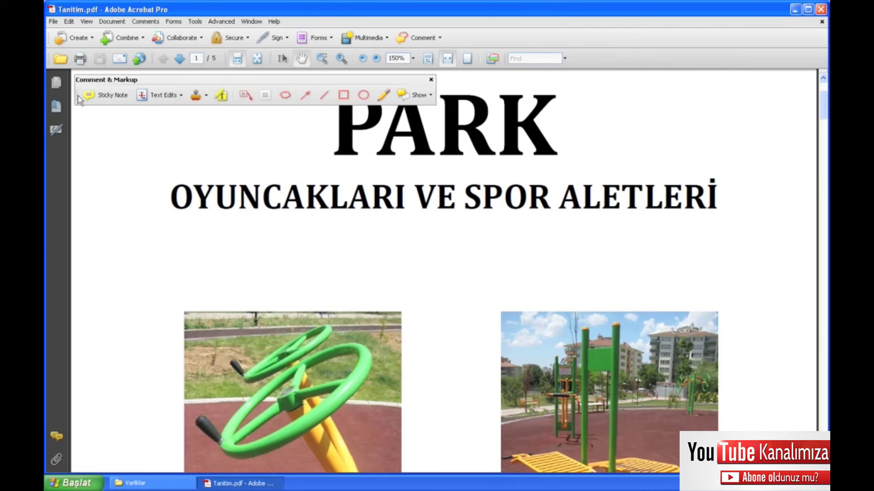
drag(78, 98, 80, 73)
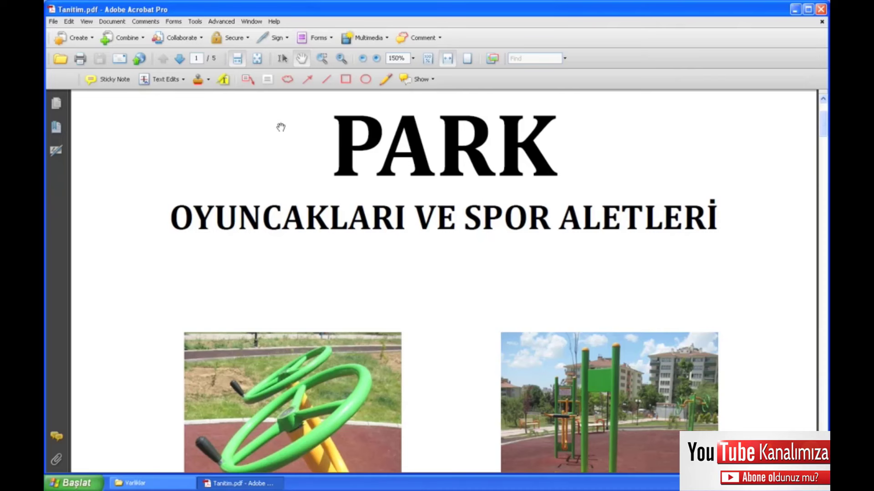
- Pin a sticky note reading 'Renkler düzenlensin lütfen.' on the right-hand fitness equipment photo
click(111, 82)
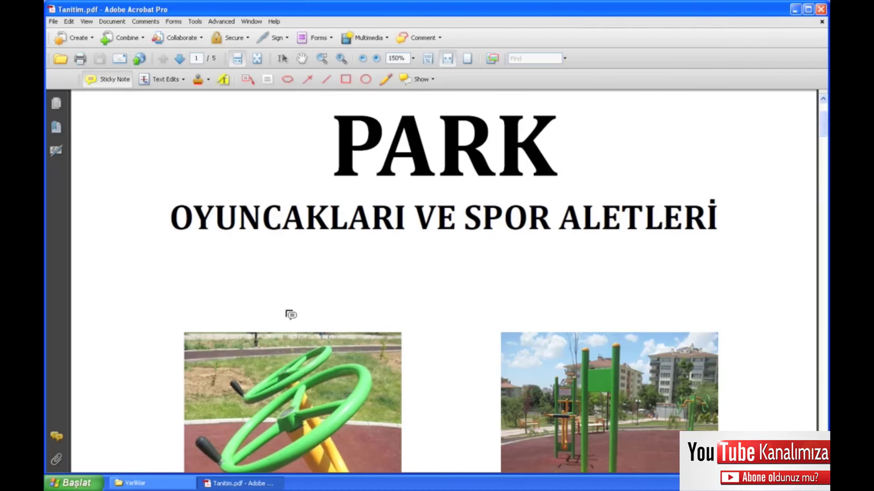
click(596, 363)
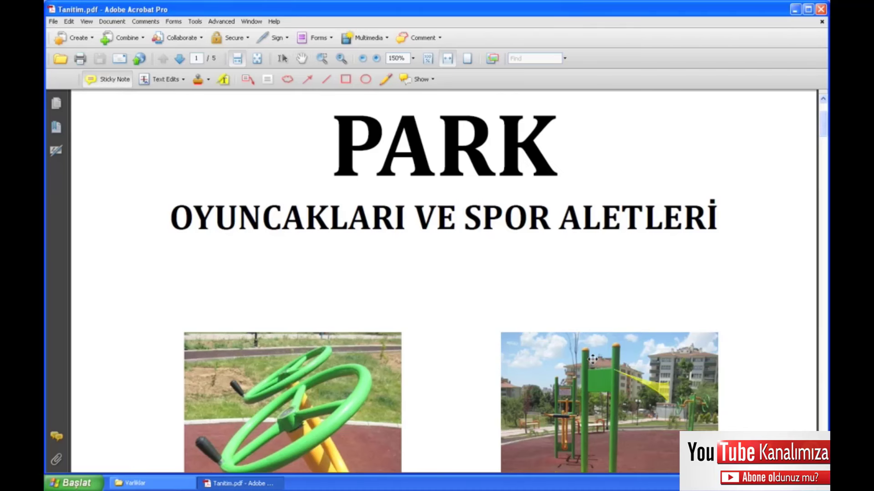
drag(731, 369, 717, 272)
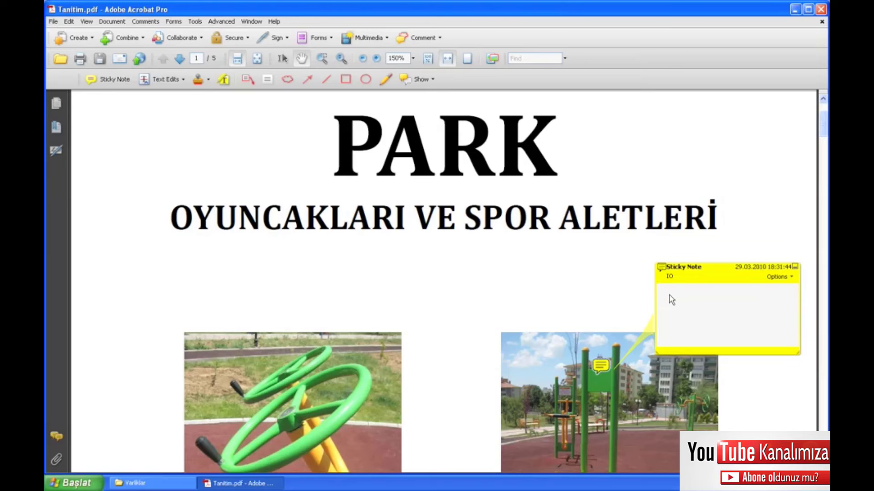
text(Renkler)
text( düz)
text(enlensin )
text(lütg)
key(BackSpace)
text(fen.)
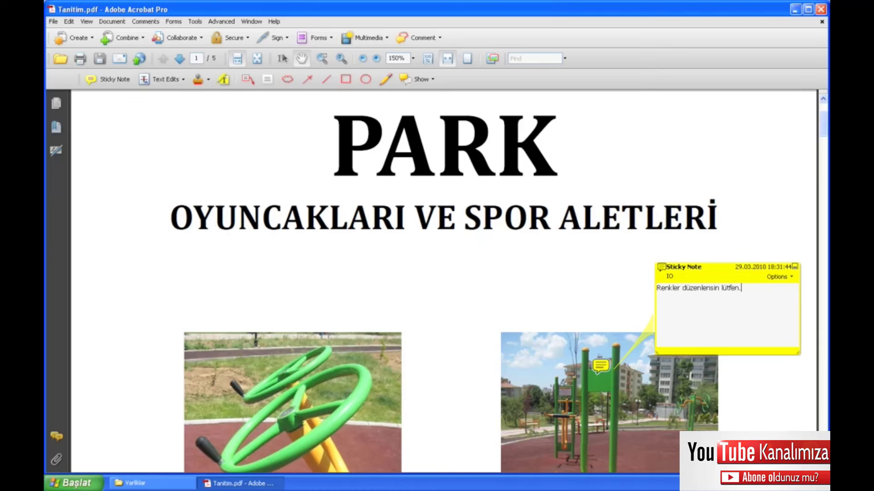
click(594, 292)
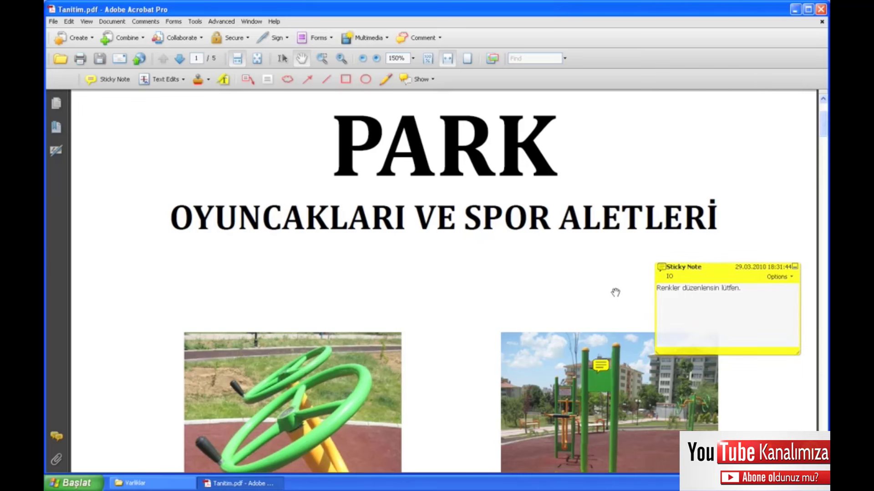
click(792, 278)
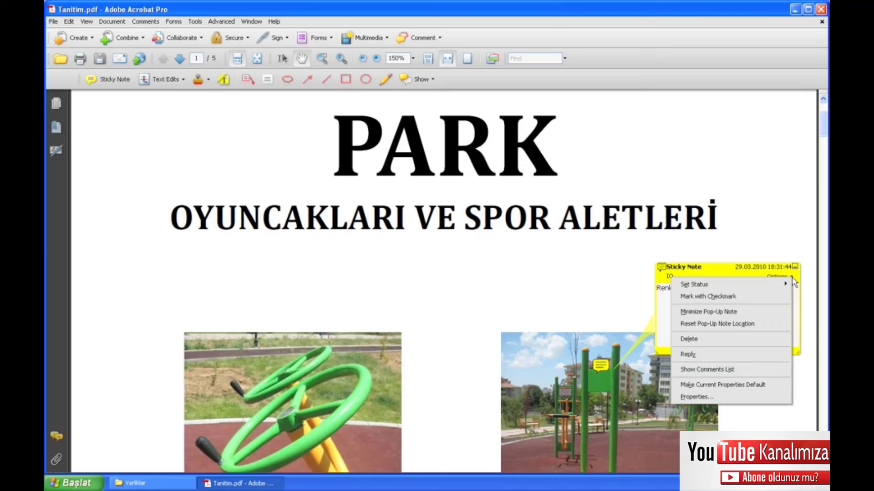
click(726, 396)
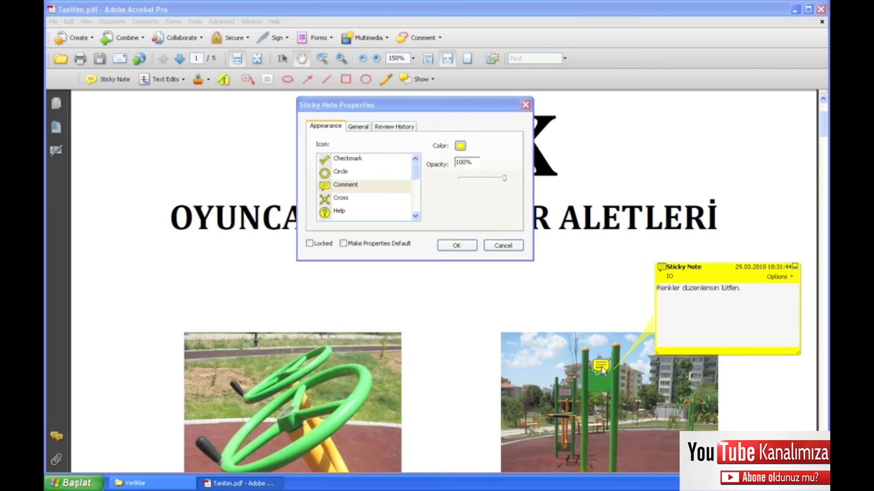
click(337, 177)
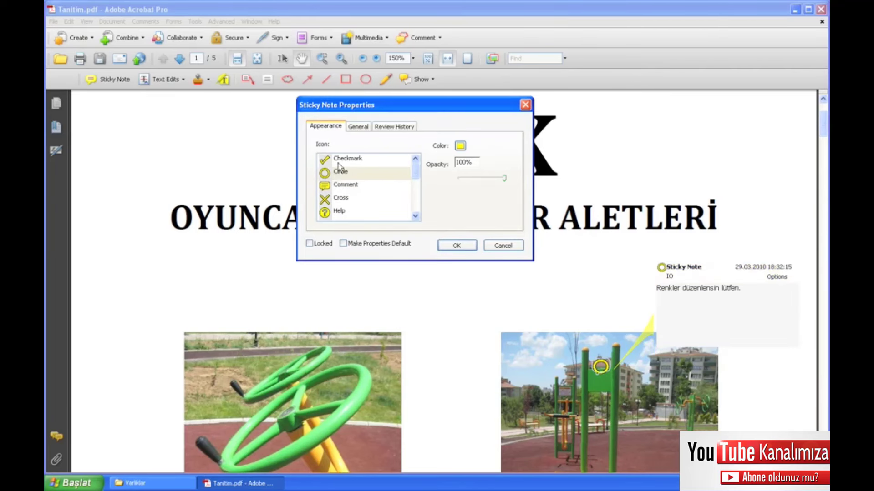
click(338, 163)
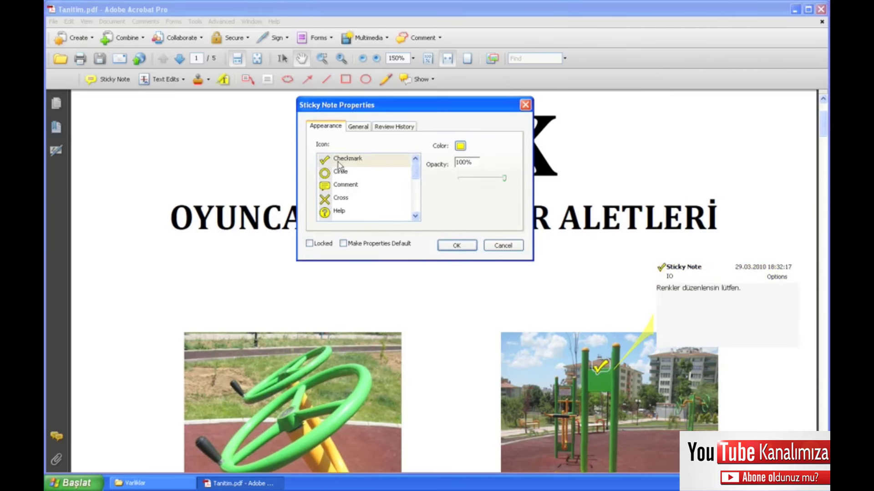
click(340, 199)
click(341, 211)
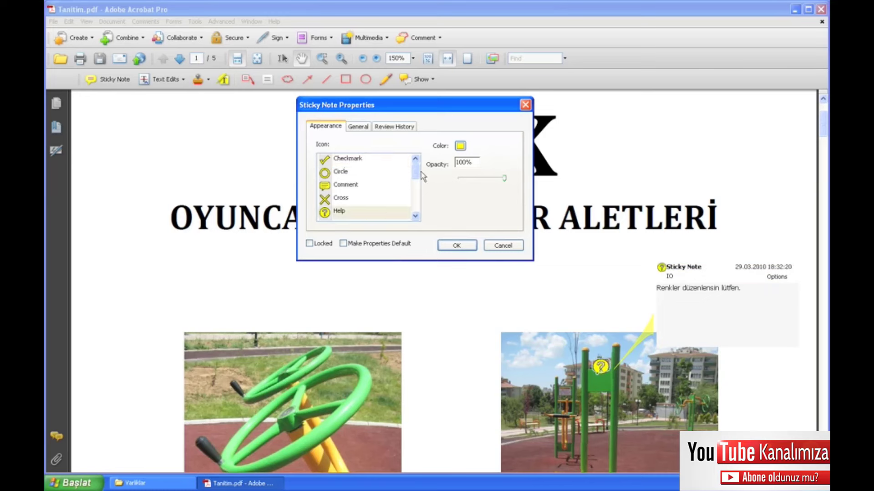
drag(416, 173, 406, 191)
scroll(407, 191, up, 2)
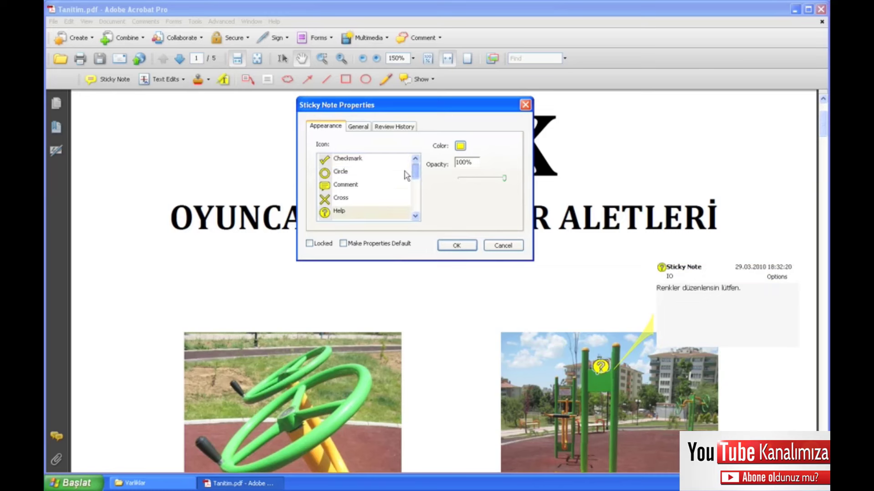
click(359, 191)
click(359, 127)
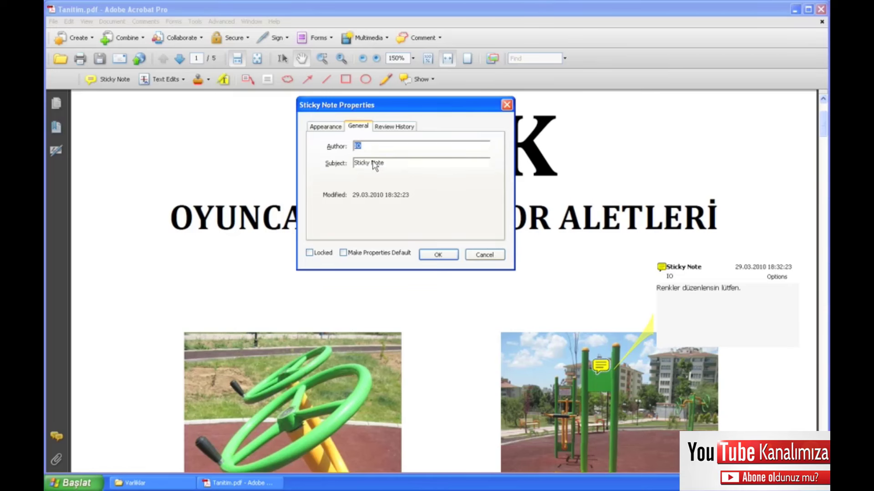
click(387, 128)
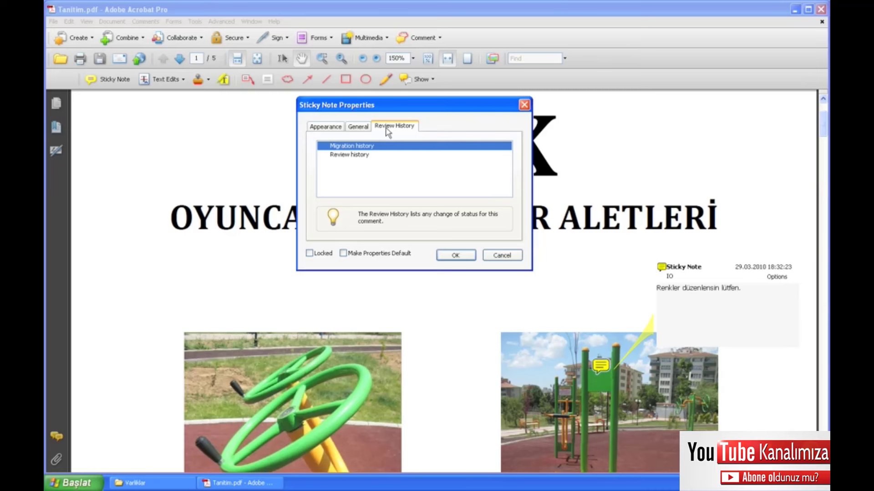
click(454, 253)
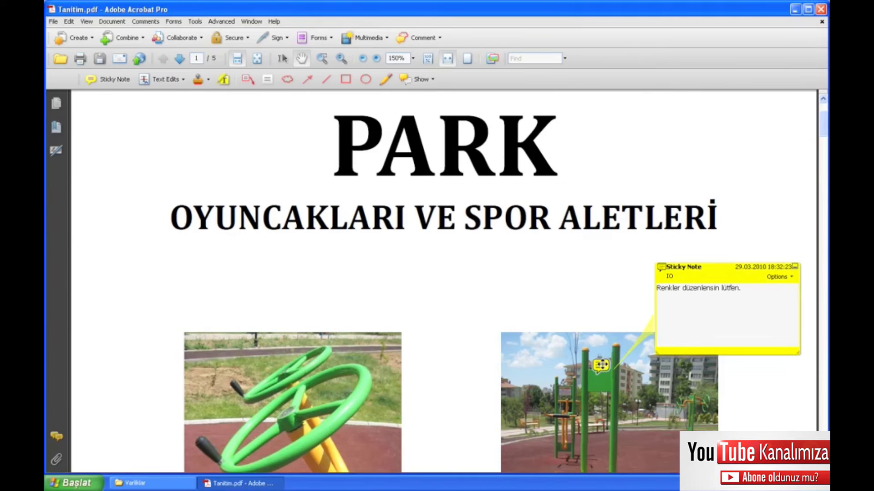
- Dock the sticky note Properties Bar under the toolbars and check its More... options without changes
right_click(669, 61)
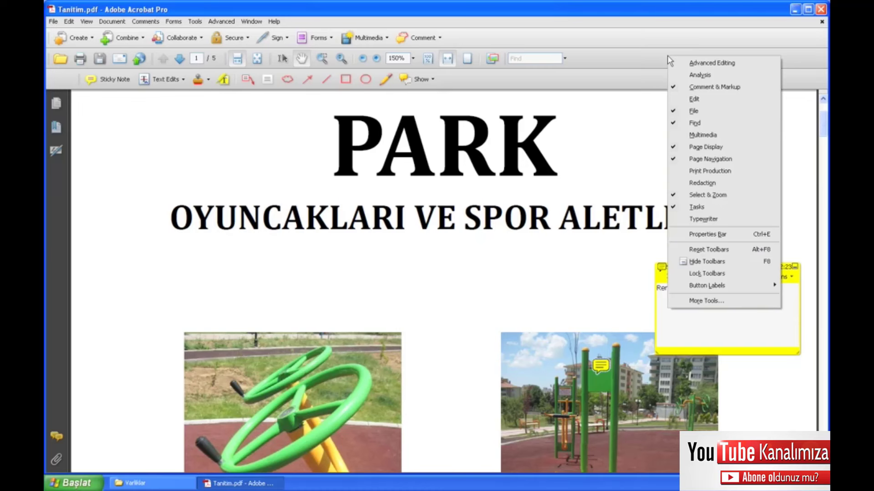
click(750, 236)
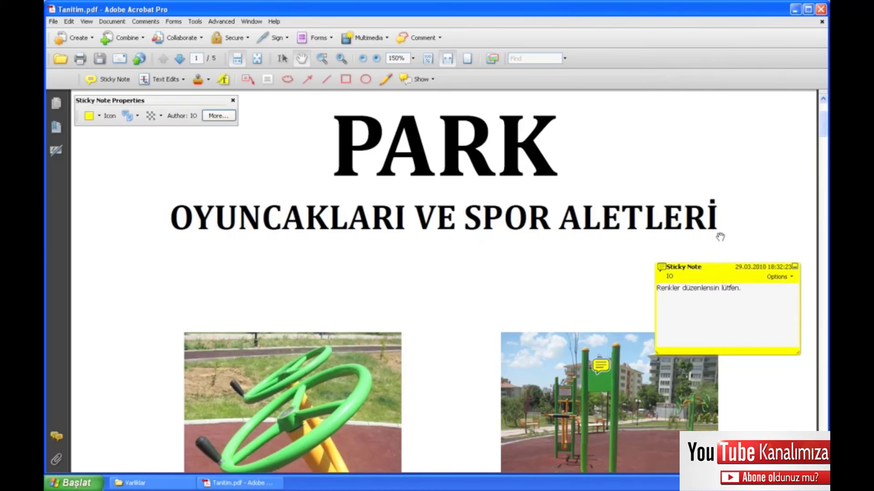
mouse_move(181, 101)
mouse_down()
mouse_move(498, 145)
mouse_move(541, 100)
mouse_up()
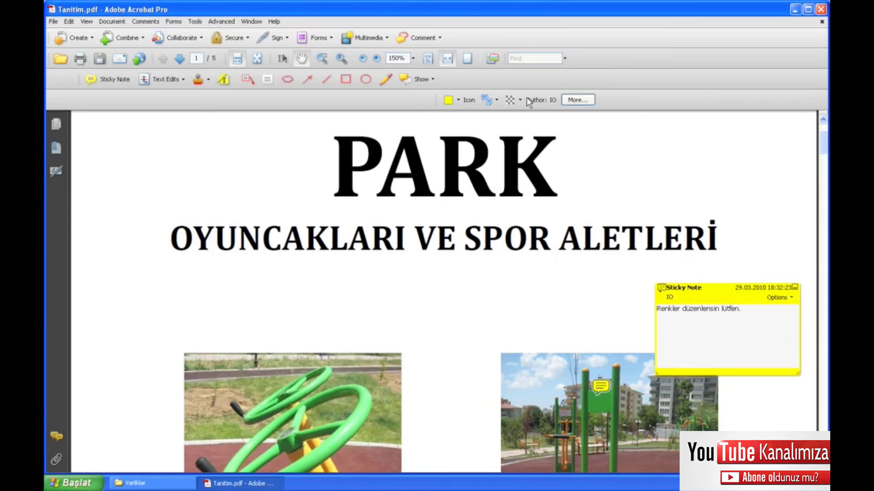
click(577, 100)
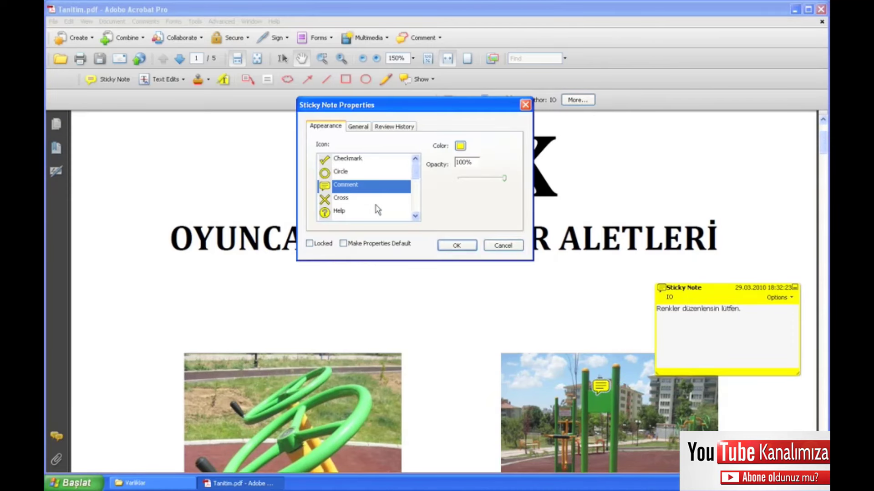
click(513, 248)
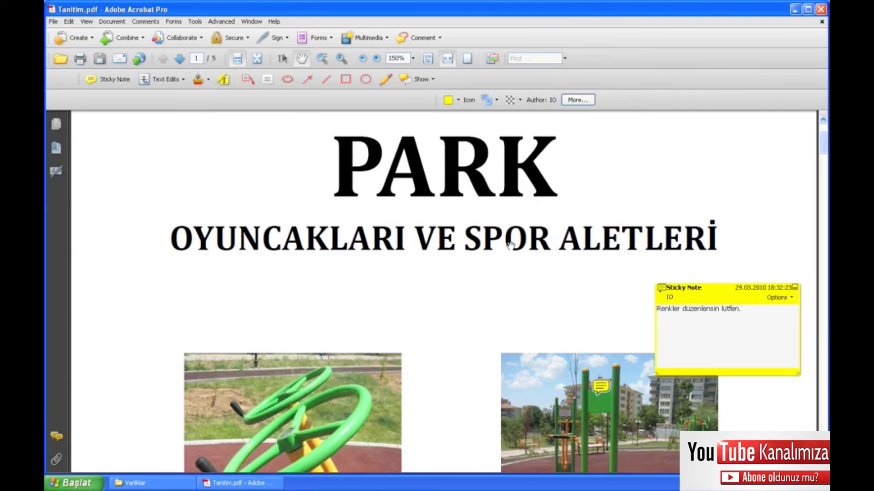
scroll(510, 245, down, 3)
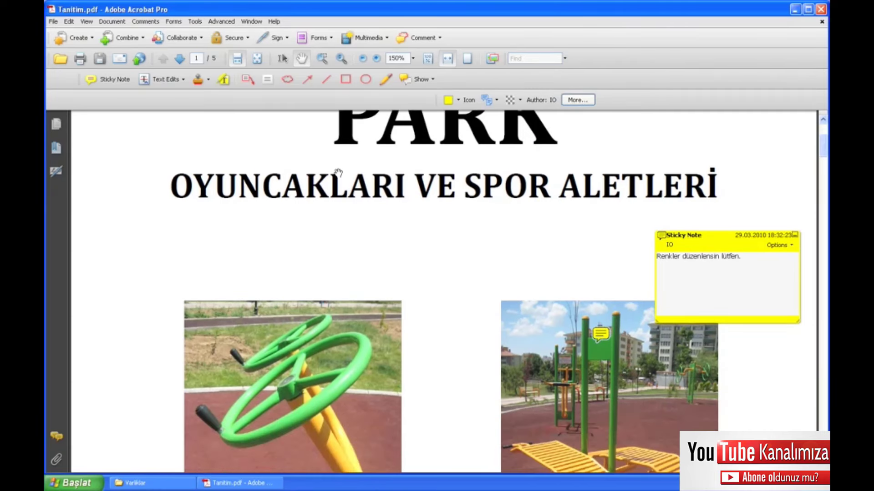
- Add a callout reading 'Bu boşluk fazla' pointing into the gap, with its bend moved right
click(247, 79)
mouse_move(450, 342)
mouse_down()
mouse_move(497, 374)
mouse_move(425, 398)
mouse_move(351, 249)
mouse_up()
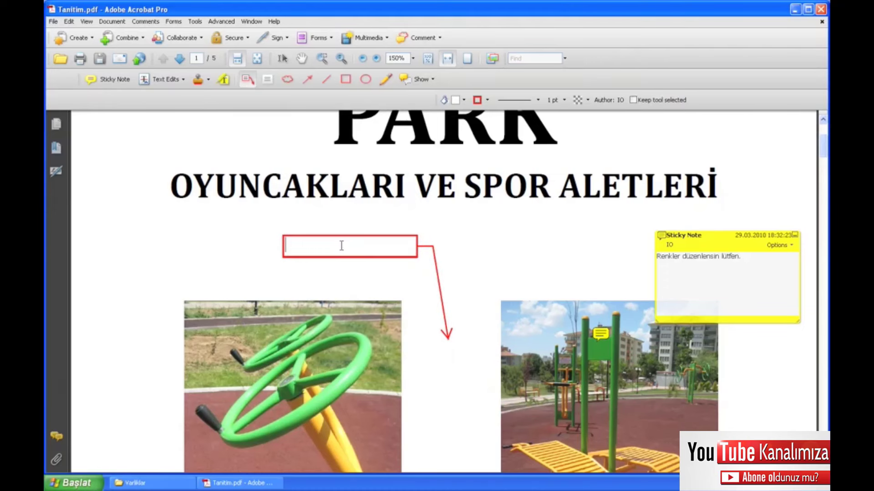
click(341, 245)
text(Bu b)
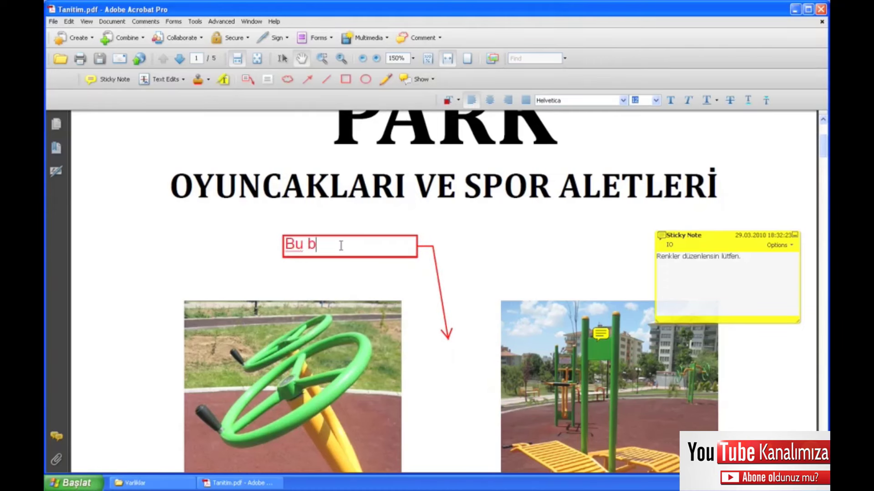
text(oşlu)
text(k fazla)
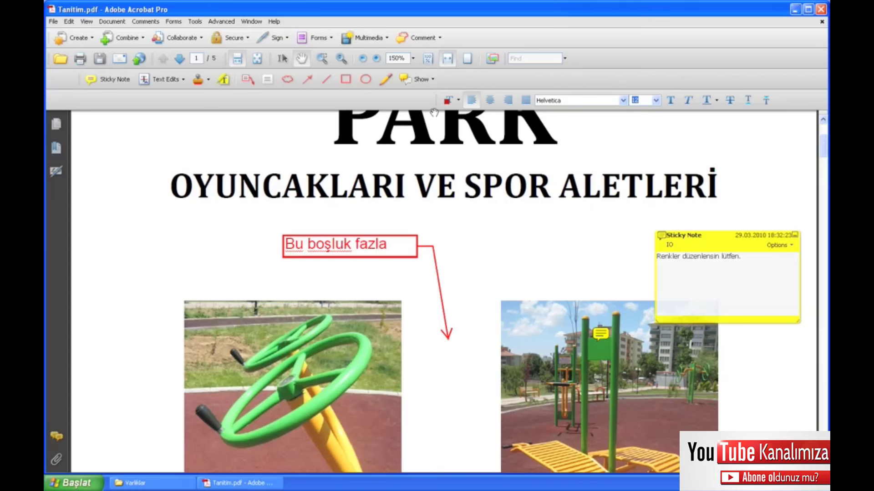
click(374, 233)
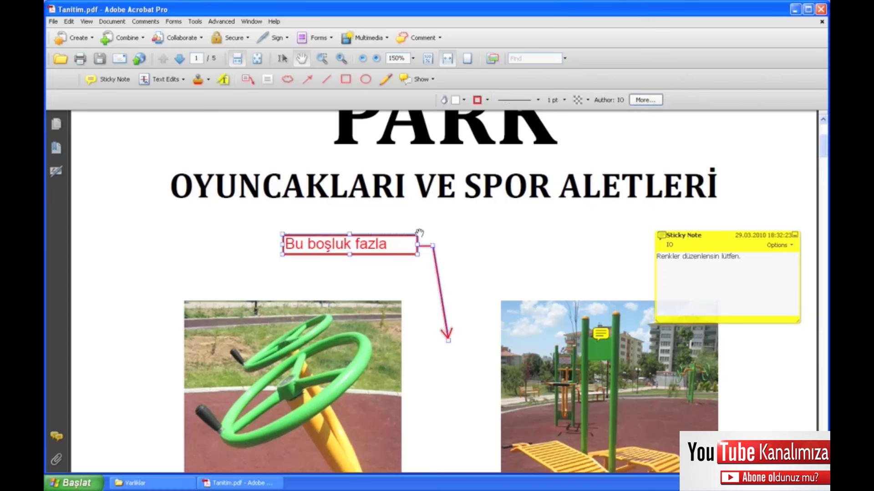
drag(432, 246, 458, 246)
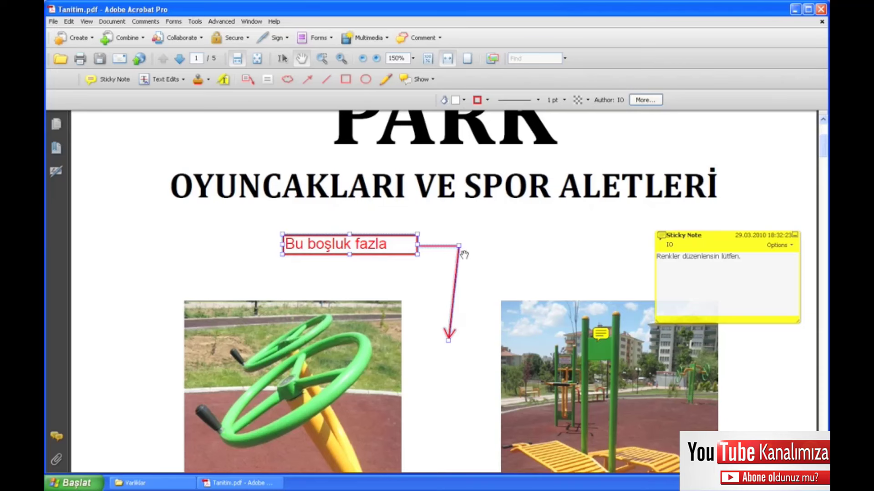
click(288, 171)
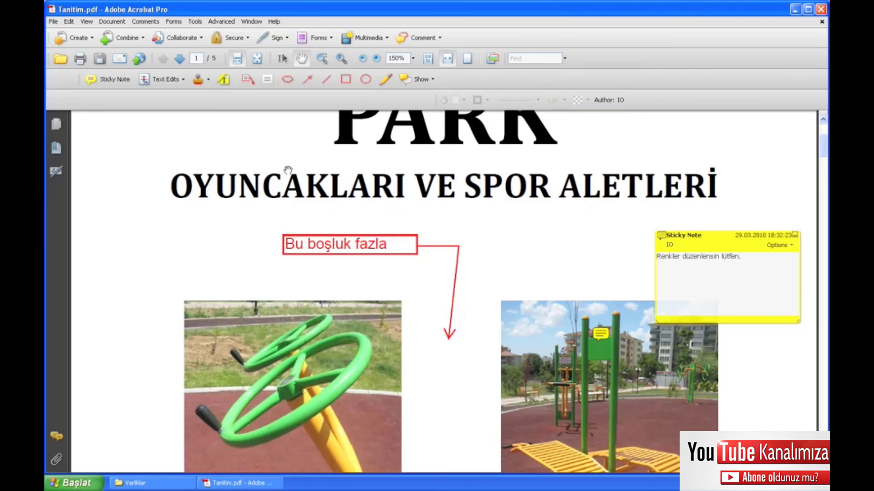
click(288, 82)
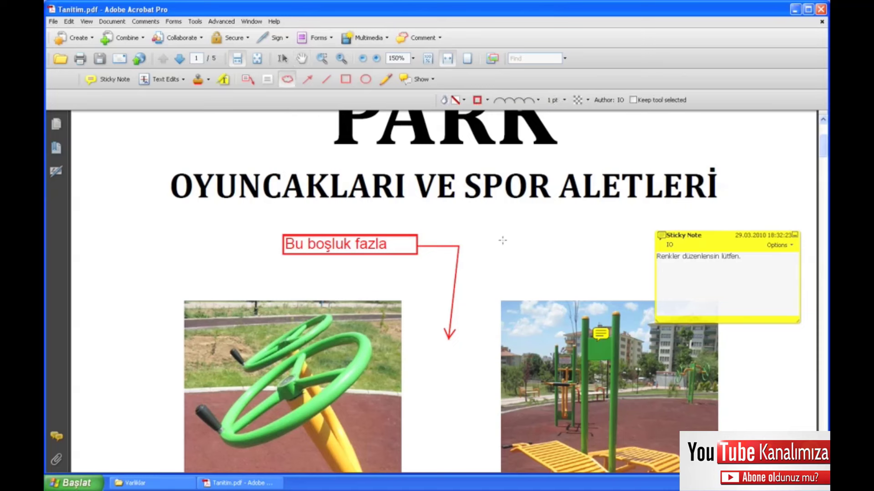
click(504, 221)
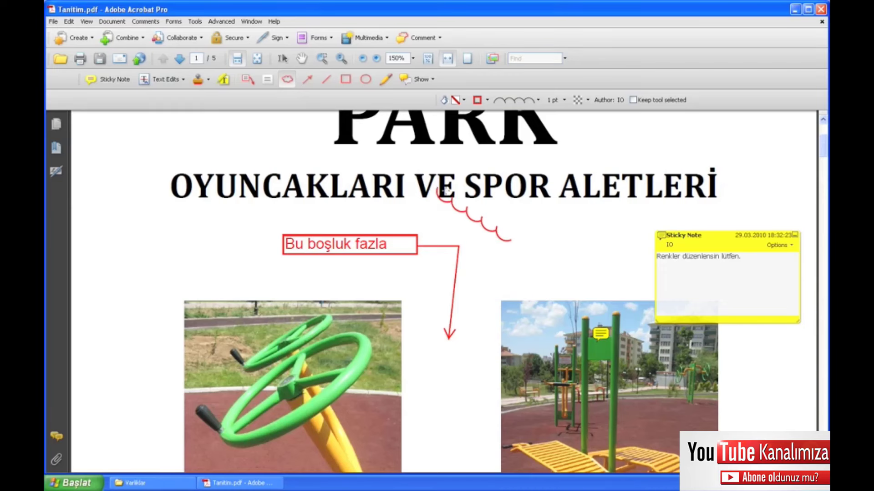
click(573, 171)
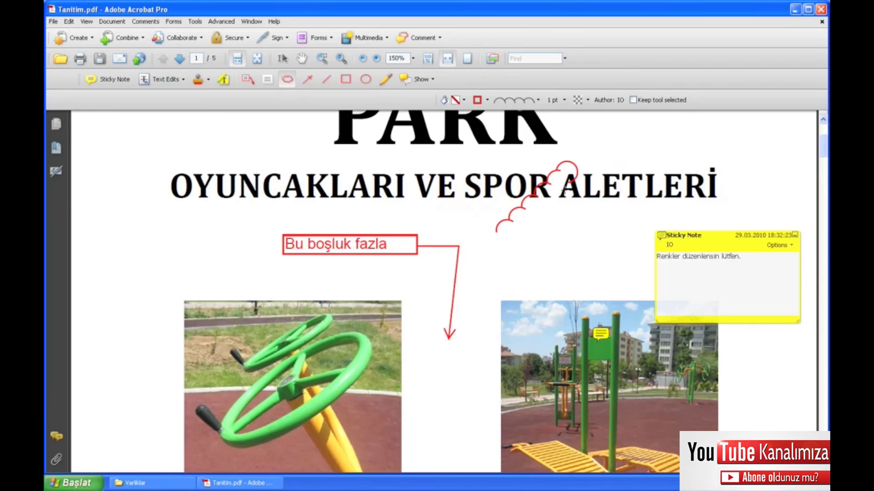
click(614, 246)
click(537, 299)
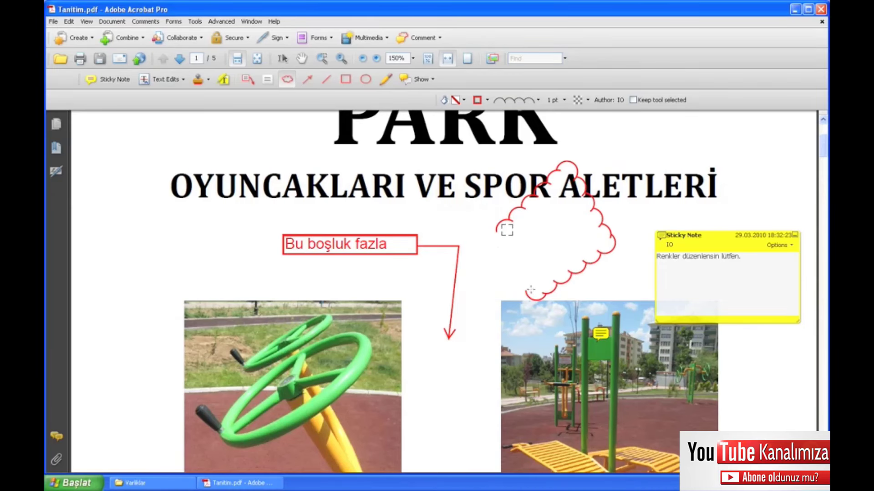
click(502, 232)
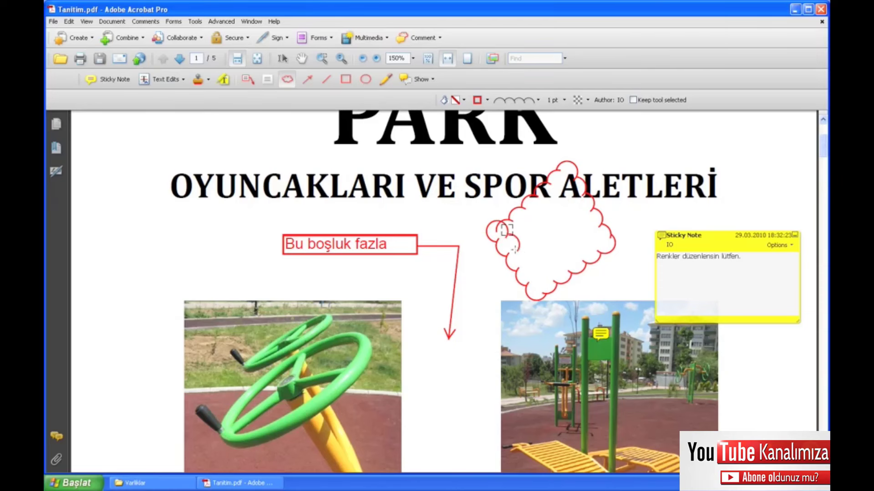
click(504, 230)
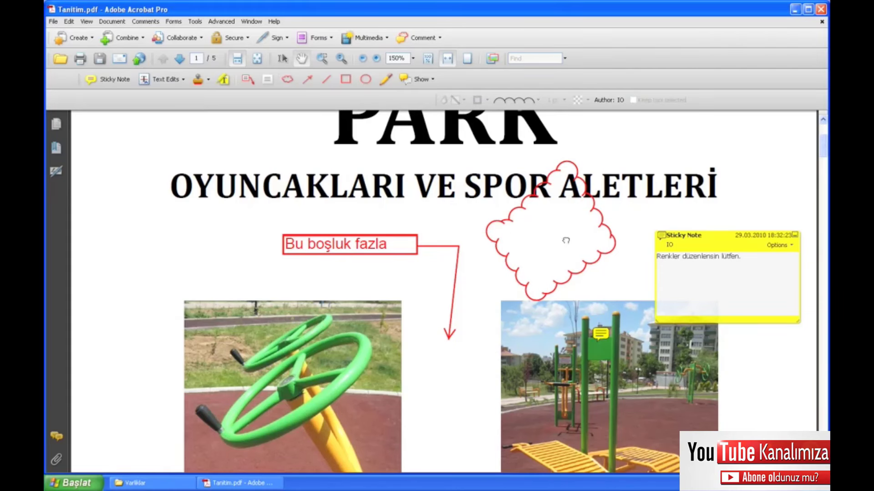
mouse_move(553, 235)
mouse_down()
mouse_move(556, 283)
mouse_move(552, 251)
mouse_up()
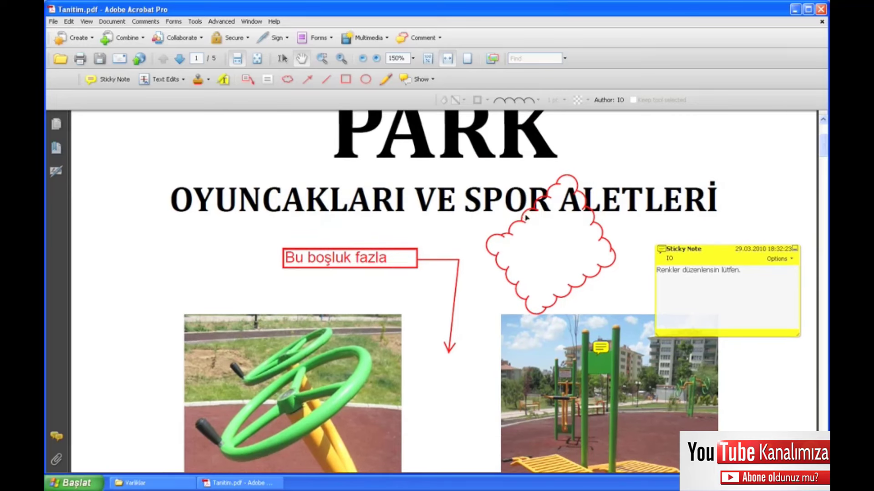
click(523, 218)
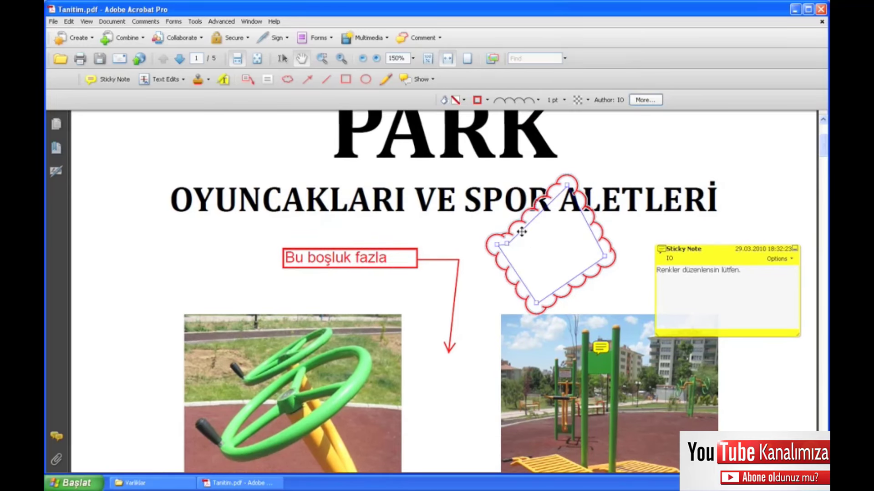
mouse_move(519, 233)
mouse_down()
mouse_move(615, 198)
mouse_move(527, 253)
mouse_up()
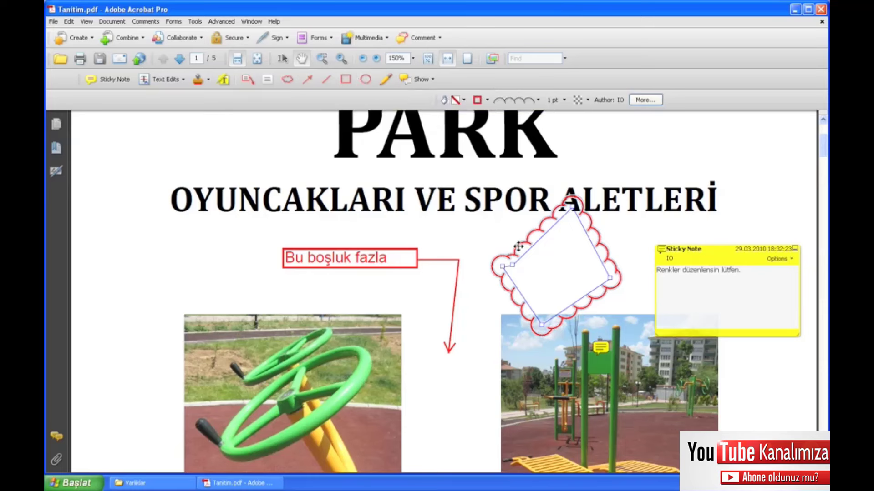
key(Delete)
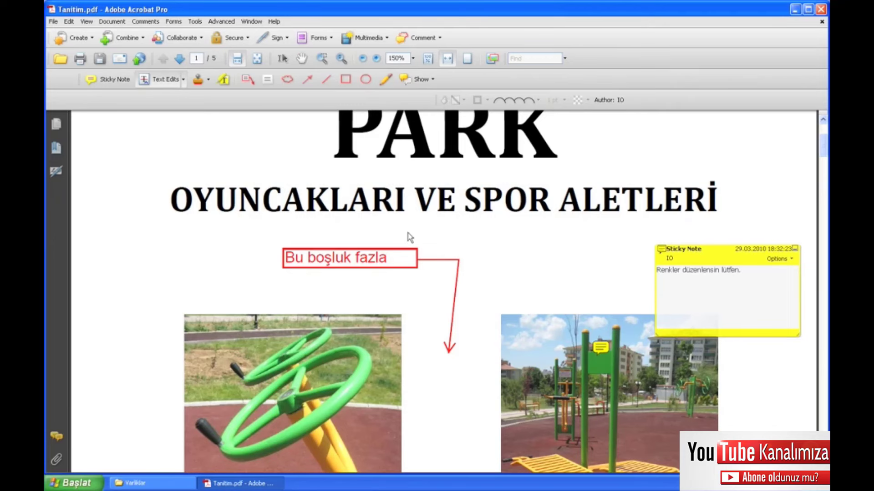
- Mark the heading word VE for replacement with '&'
click(160, 79)
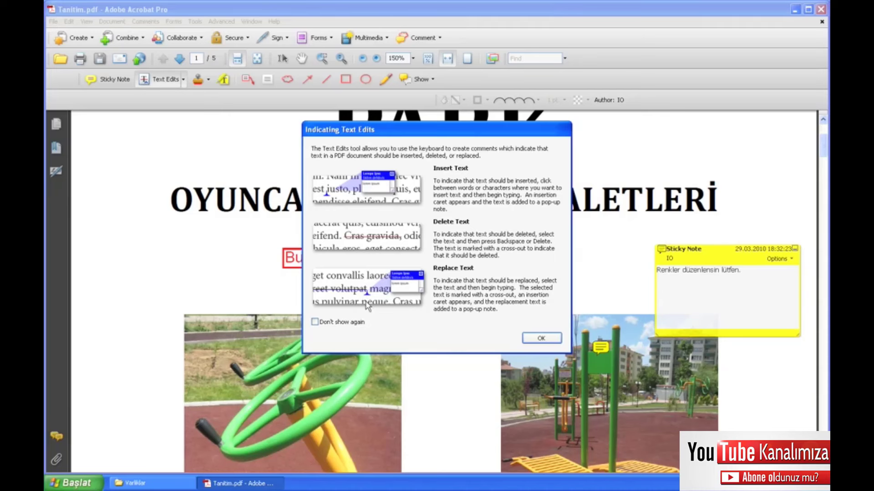
click(541, 338)
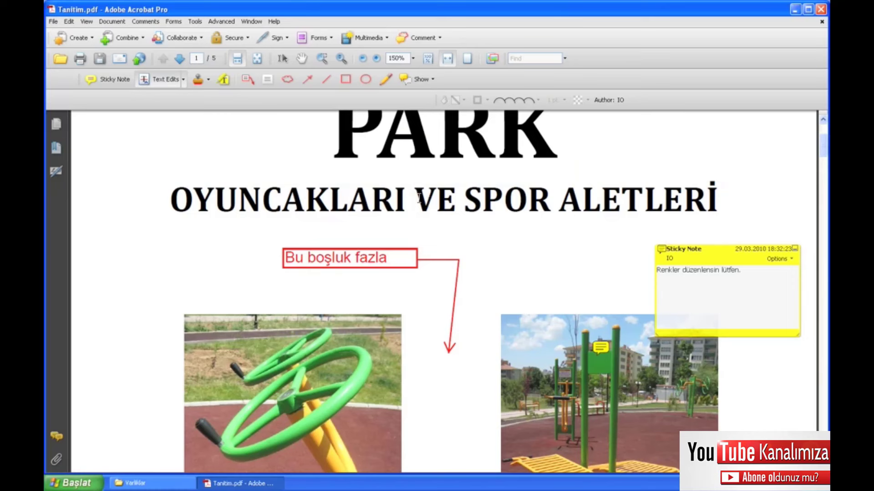
drag(415, 198, 440, 200)
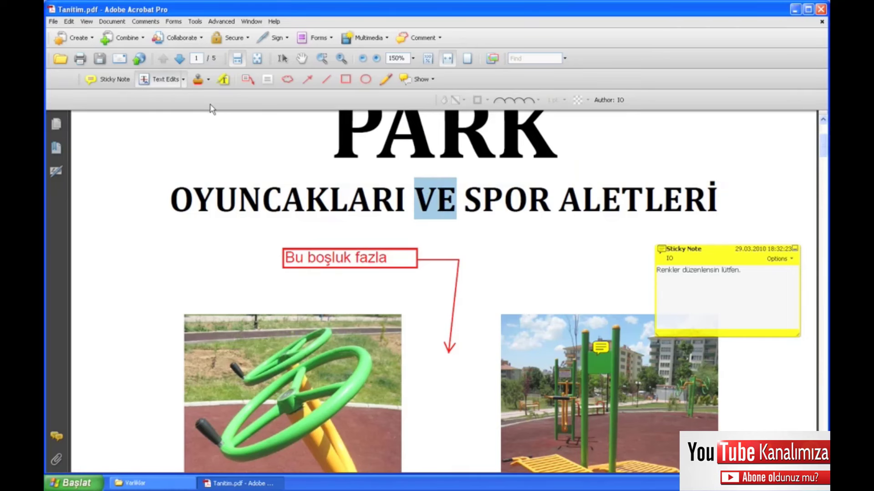
text(&)
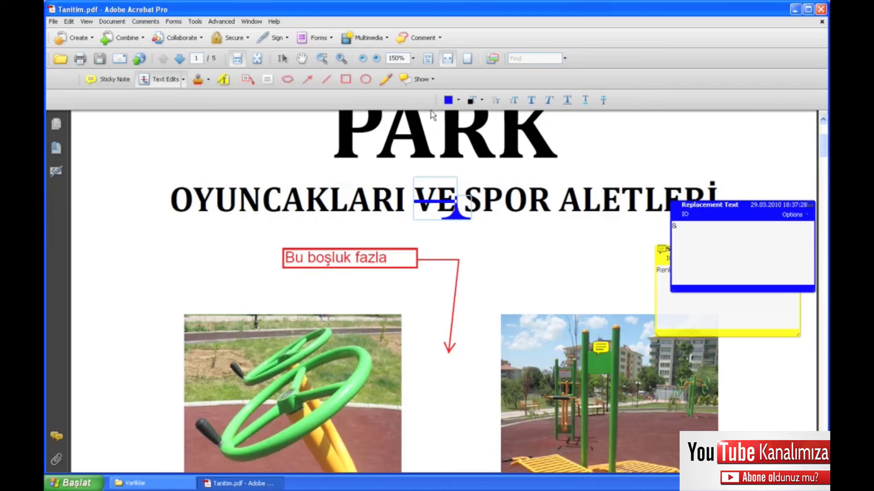
drag(708, 212, 611, 152)
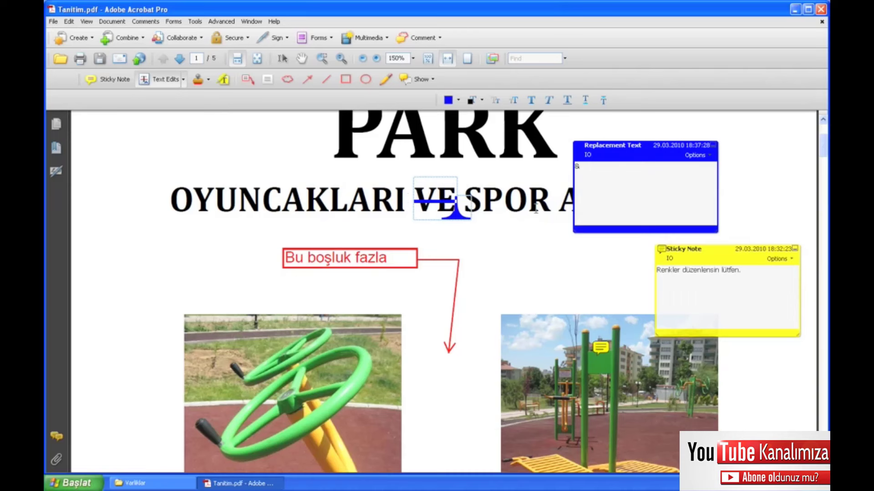
- Add an insertion mark after SPOR, strike out PARK for deletion, and bring up the stamps list
click(551, 203)
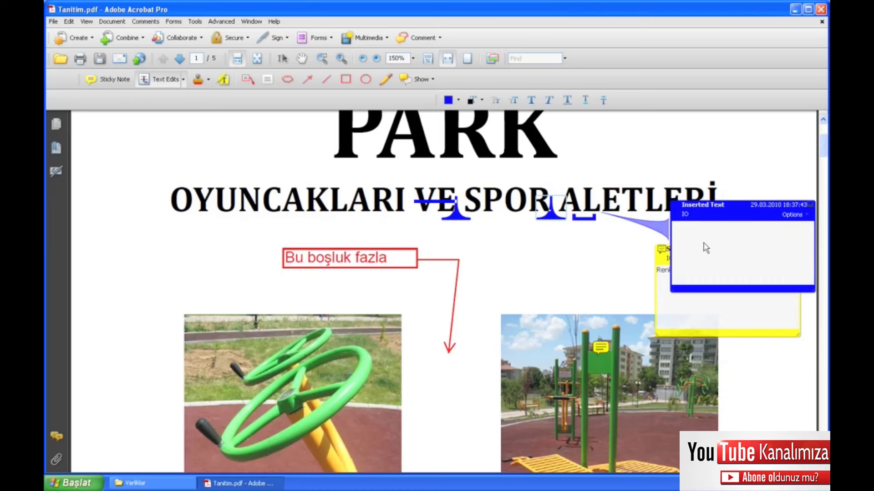
click(454, 244)
scroll(489, 241, up, 1)
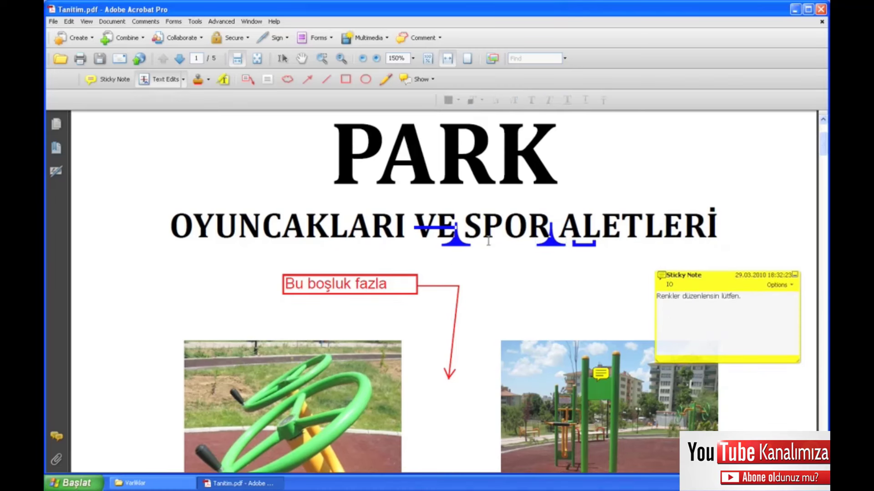
scroll(488, 241, up, 1)
drag(549, 201, 347, 190)
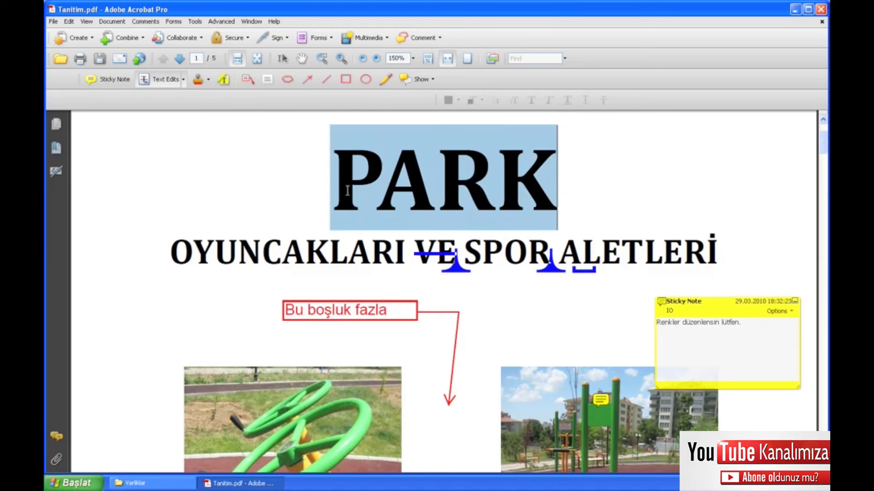
key(Delete)
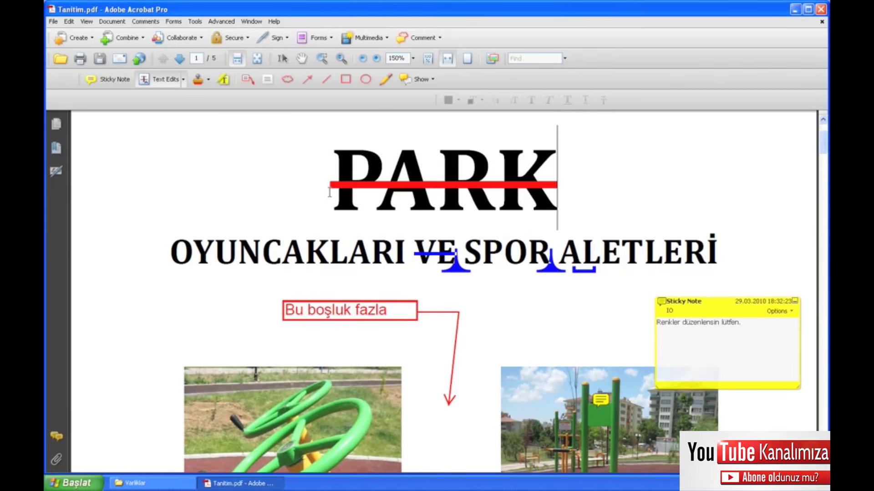
click(390, 186)
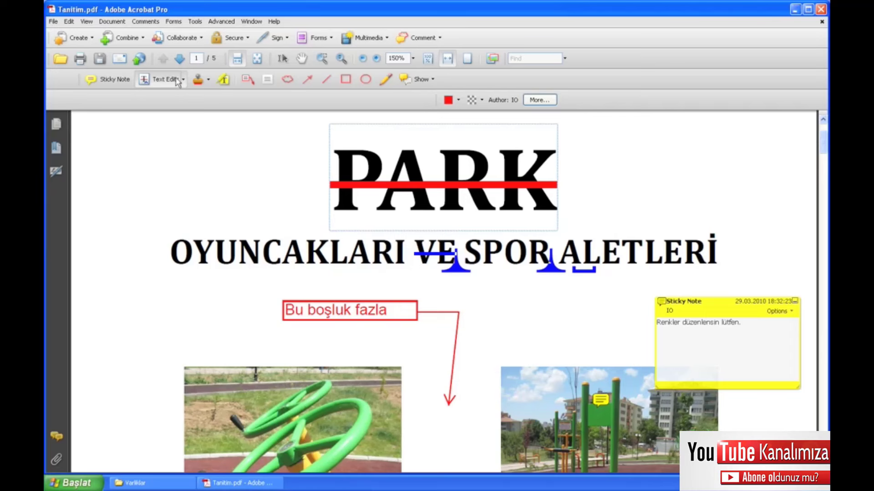
click(209, 81)
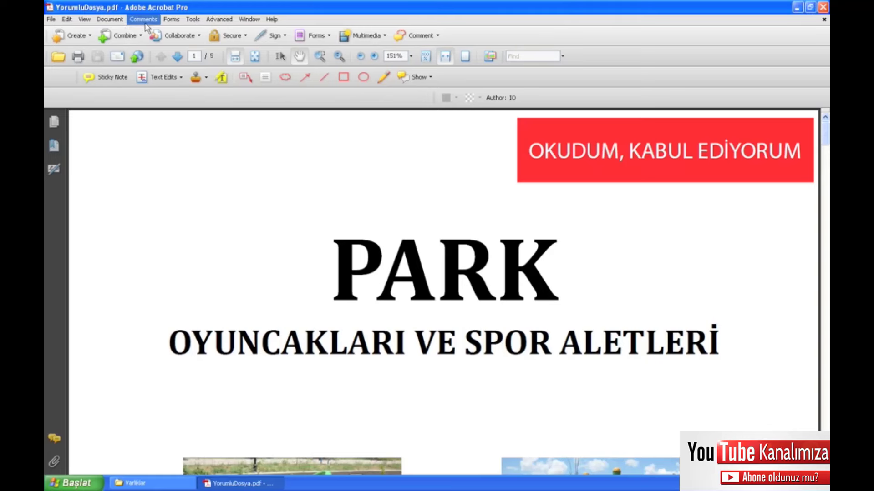
- Export the comments to Ders08\Bitis\YorumluDosya.fdf, replacing the existing file
click(143, 19)
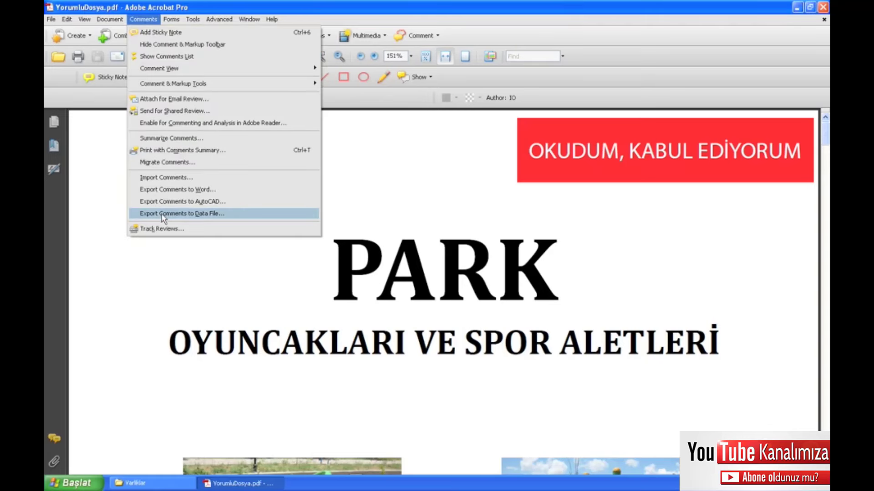
click(210, 214)
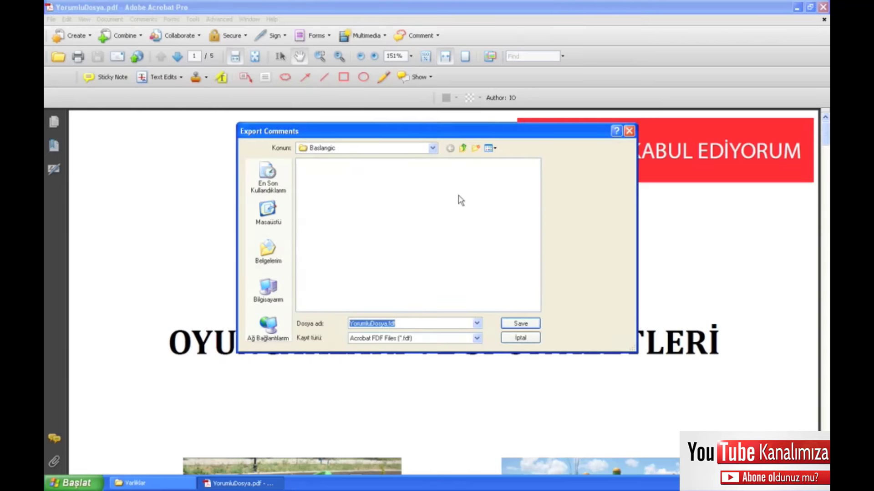
click(462, 148)
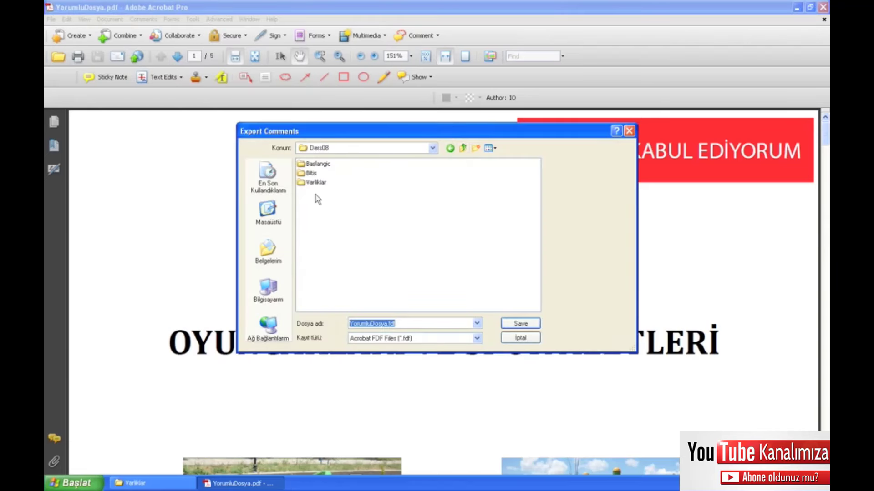
double_click(312, 173)
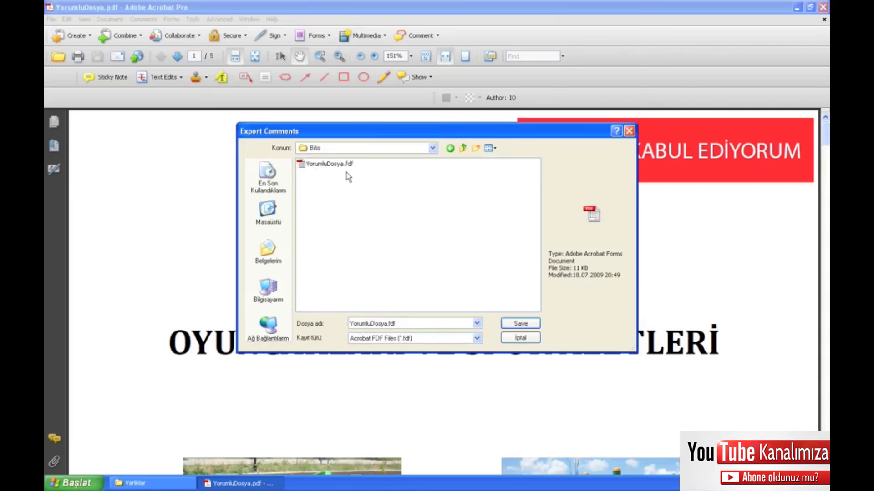
click(328, 164)
click(518, 324)
click(432, 276)
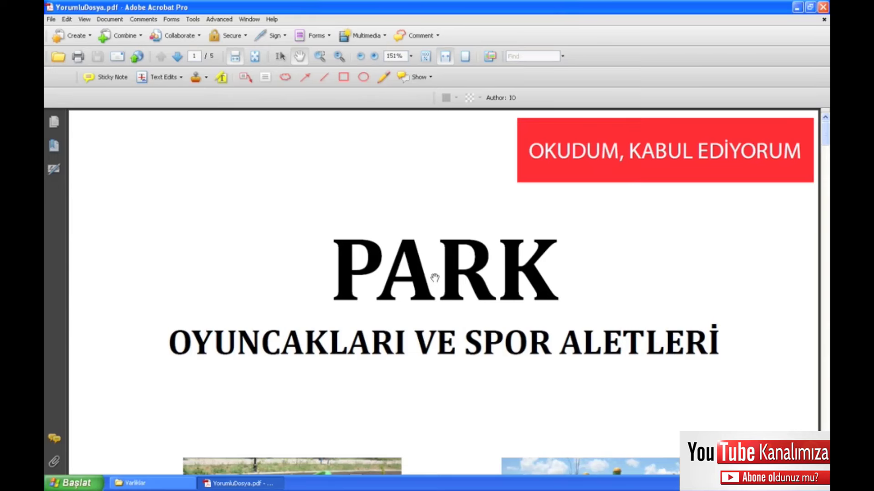
- Import the comments from YorumluDosya.fdf
click(143, 19)
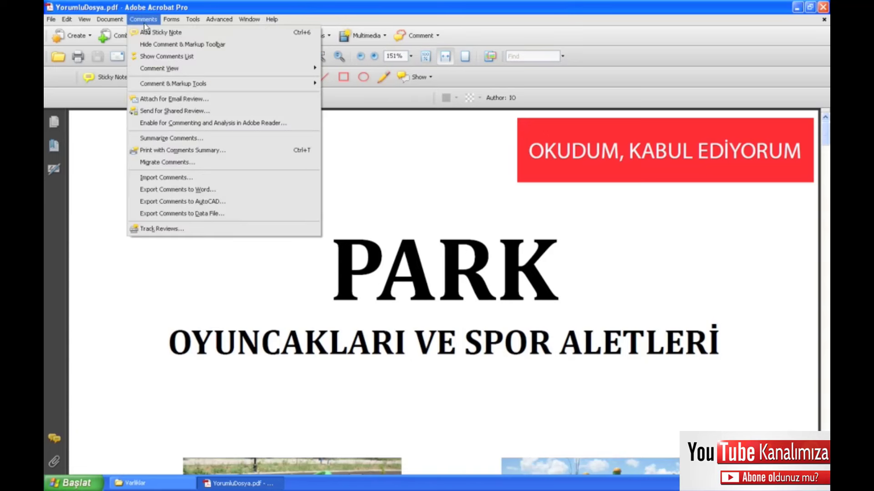
click(150, 177)
click(337, 165)
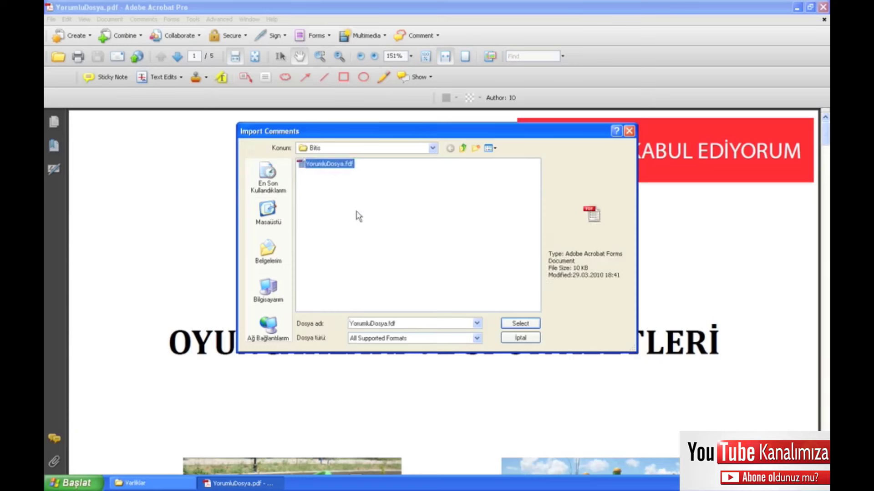
click(517, 324)
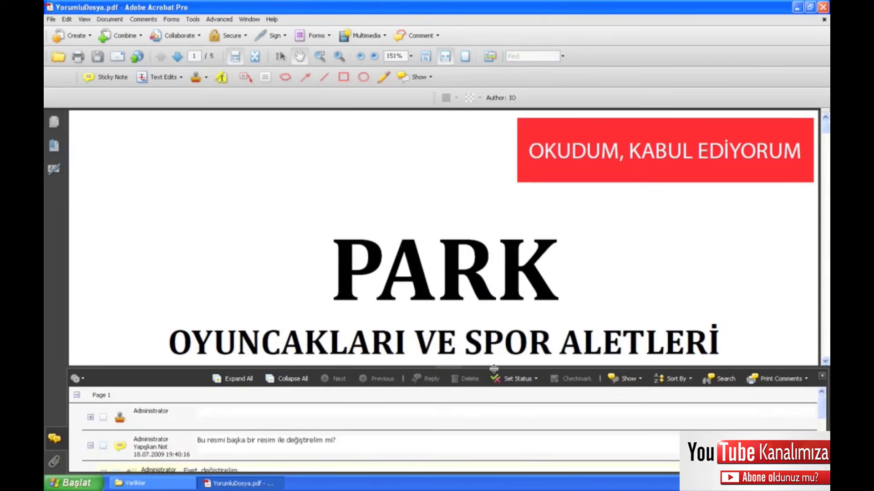
- Show the comments list beneath the page with the Page 1 comments
drag(494, 367, 497, 324)
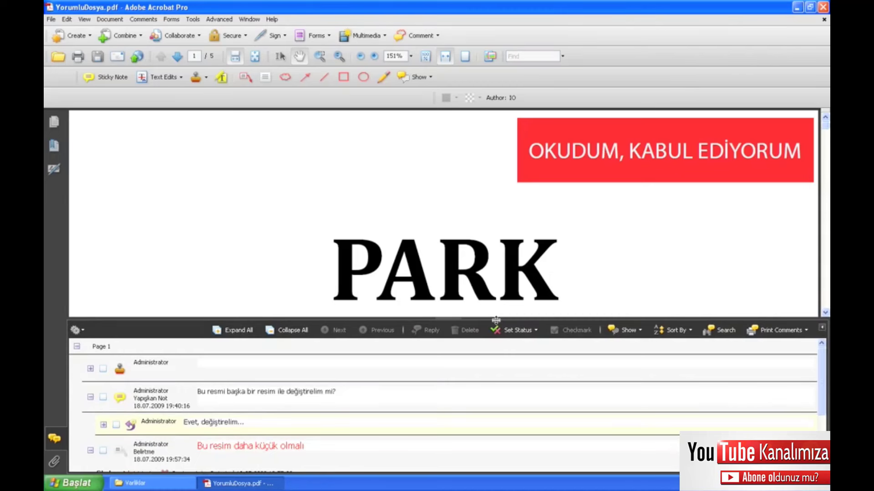
double_click(496, 321)
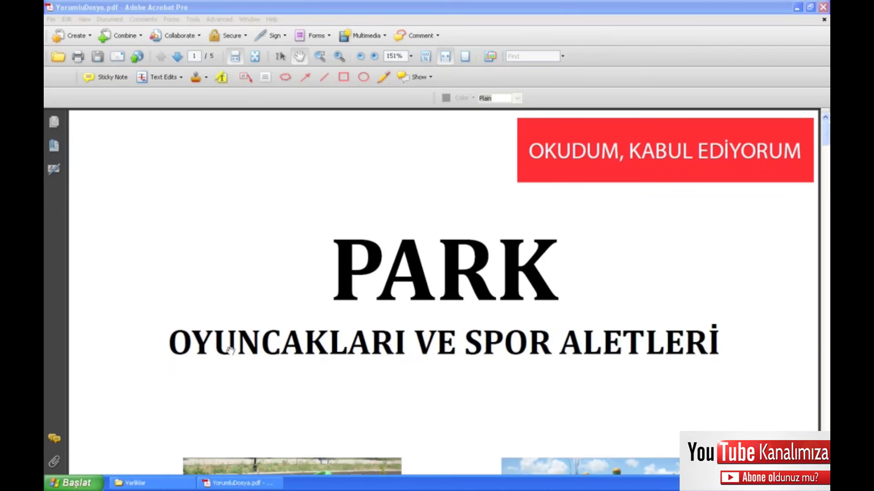
click(56, 439)
click(57, 440)
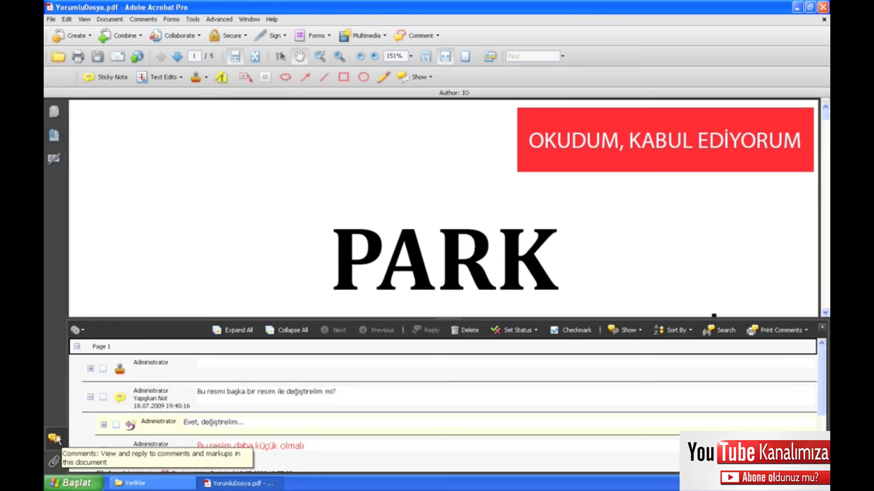
- Expand the stamp comment and the reply 'Evet, değiştirelim...' to show their details
click(90, 369)
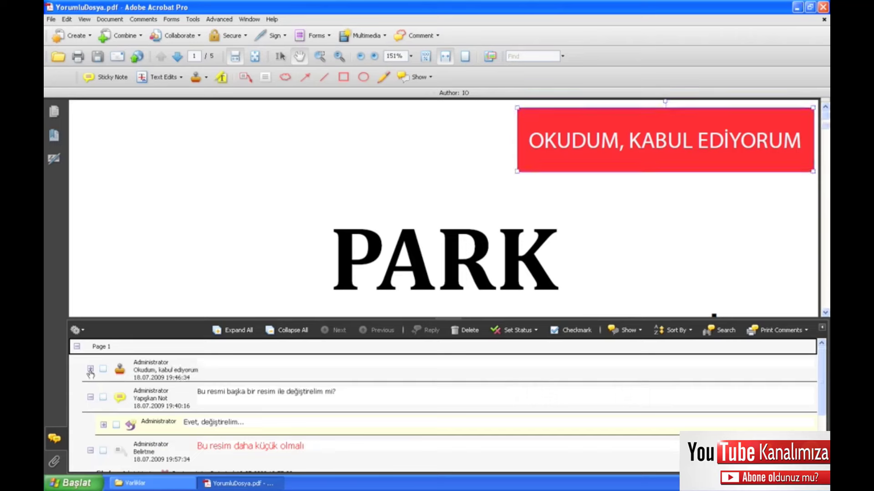
click(90, 369)
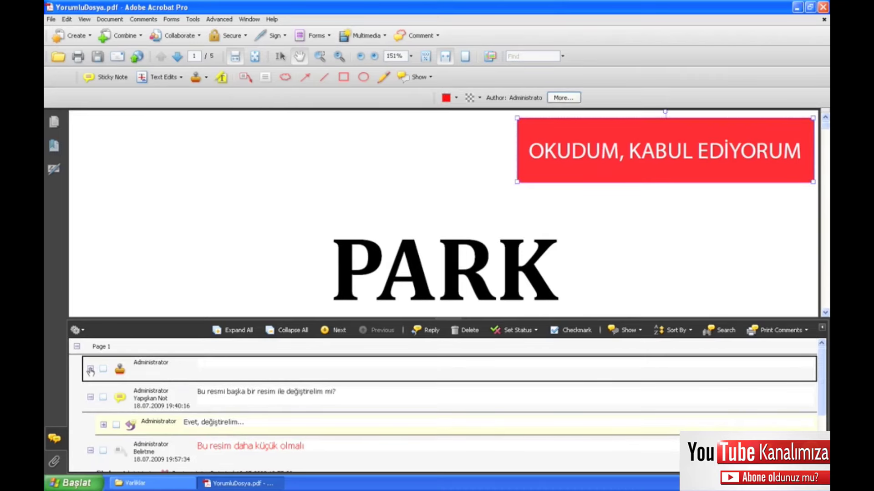
click(90, 369)
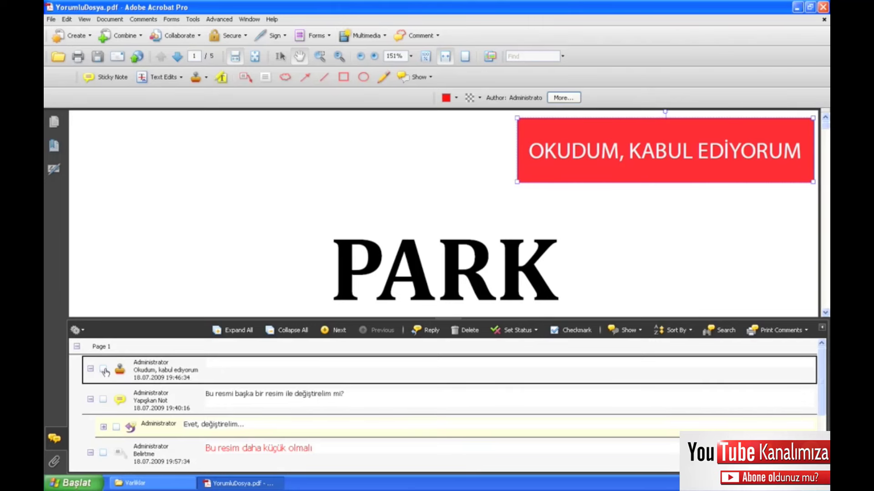
click(154, 404)
scroll(189, 404, down, 1)
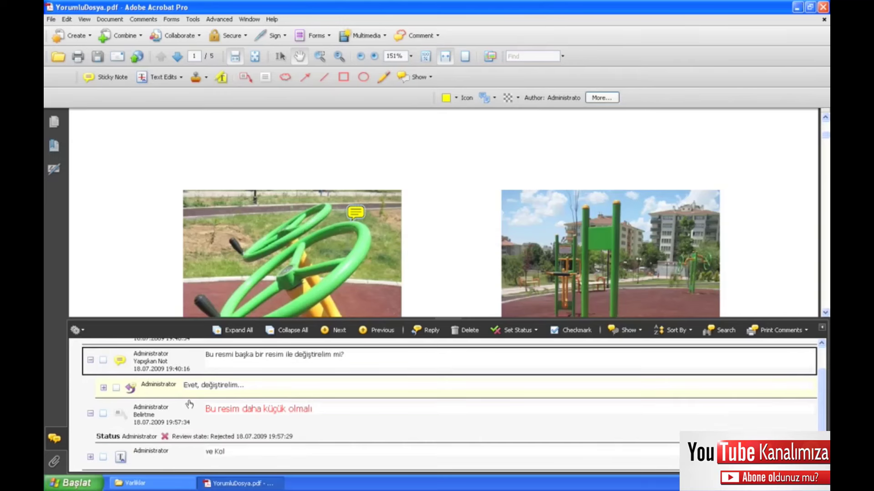
click(157, 389)
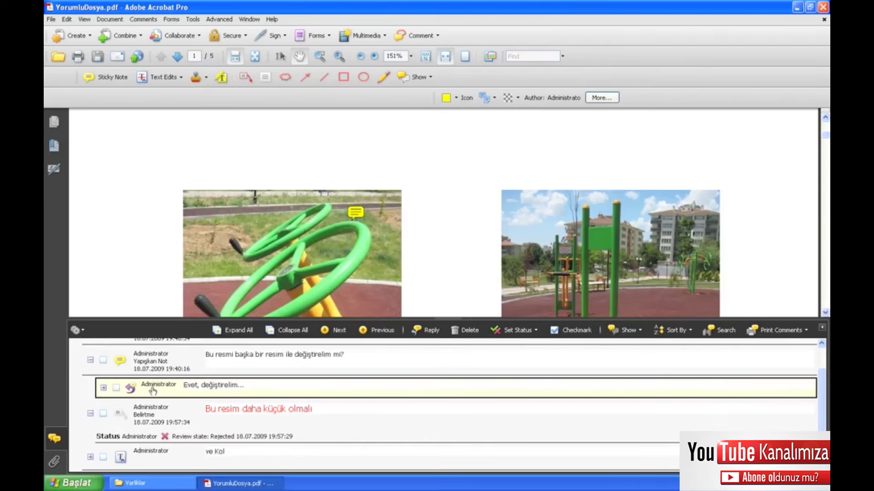
click(104, 388)
scroll(172, 404, down, 1)
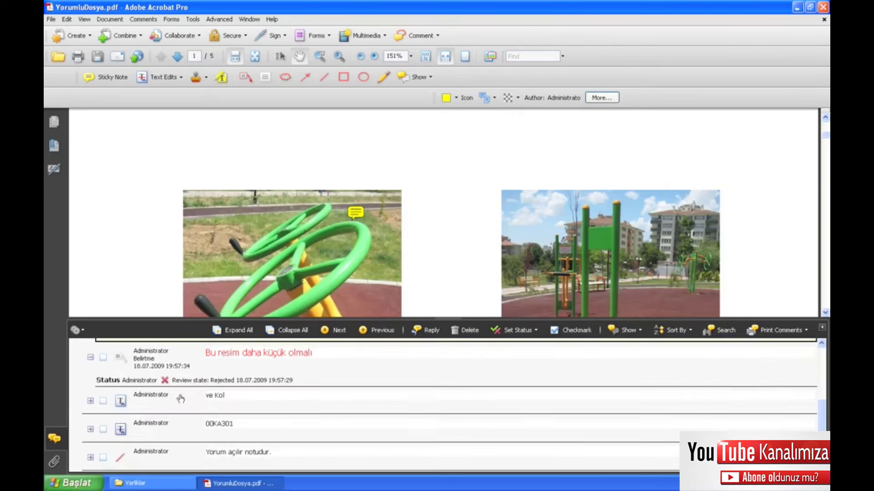
scroll(175, 395, up, 1)
- Select the 'Bu resim daha küçük olmalı' callout comment and check its review status choices
click(177, 393)
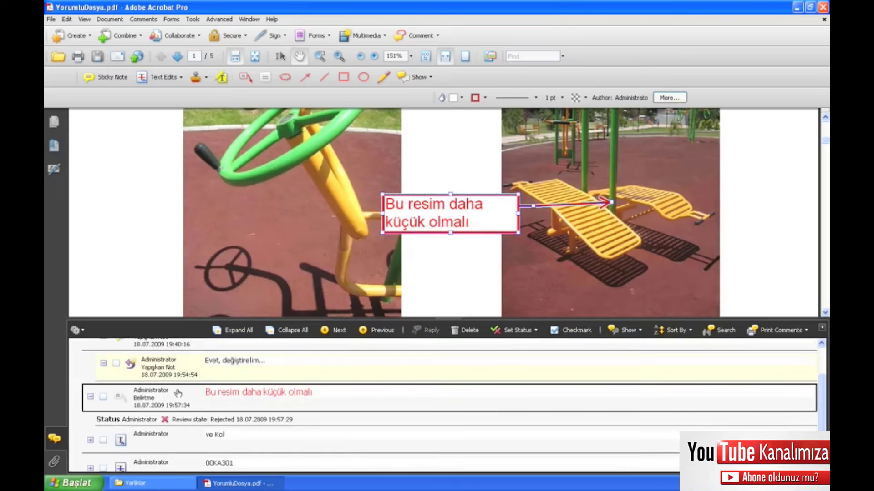
click(185, 421)
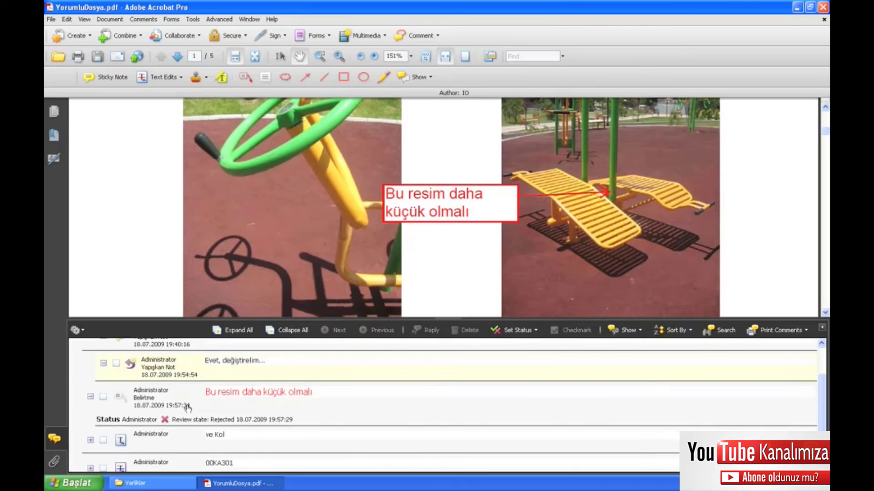
click(186, 406)
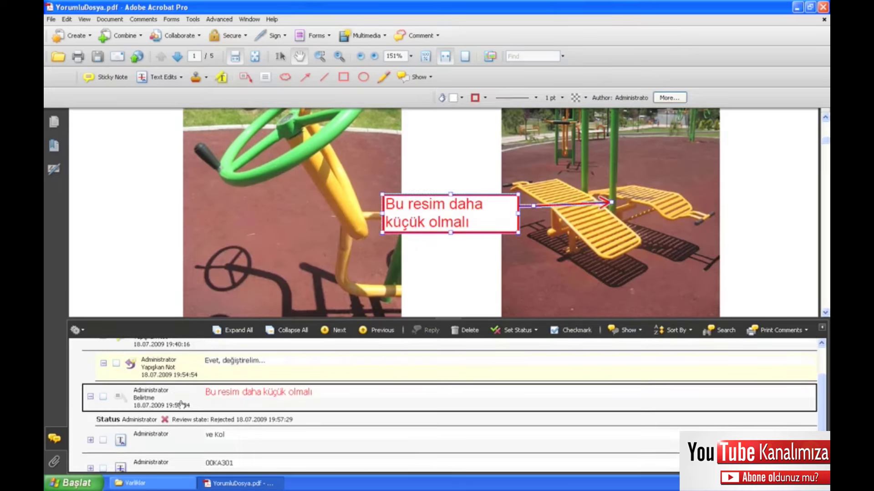
click(536, 330)
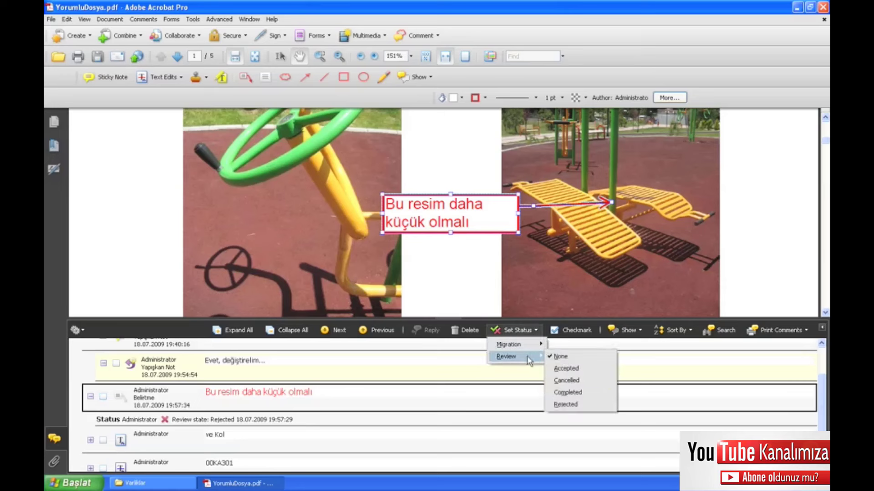
mouse_move(507, 356)
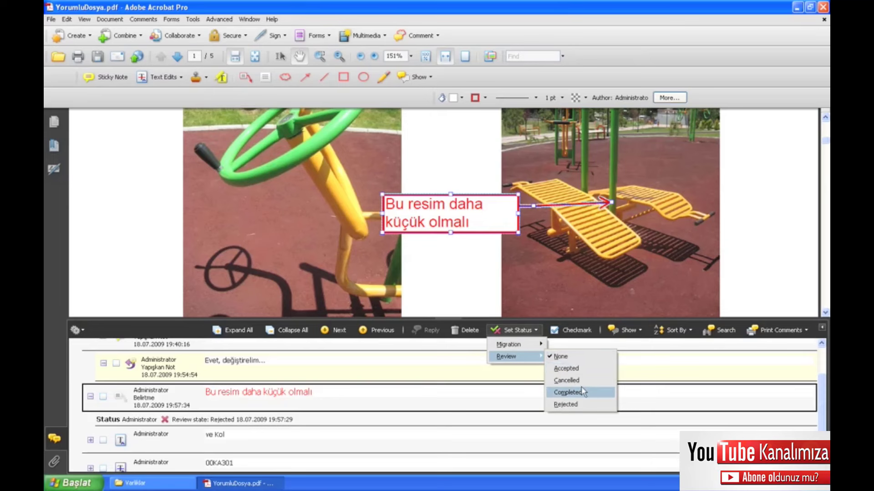
click(591, 347)
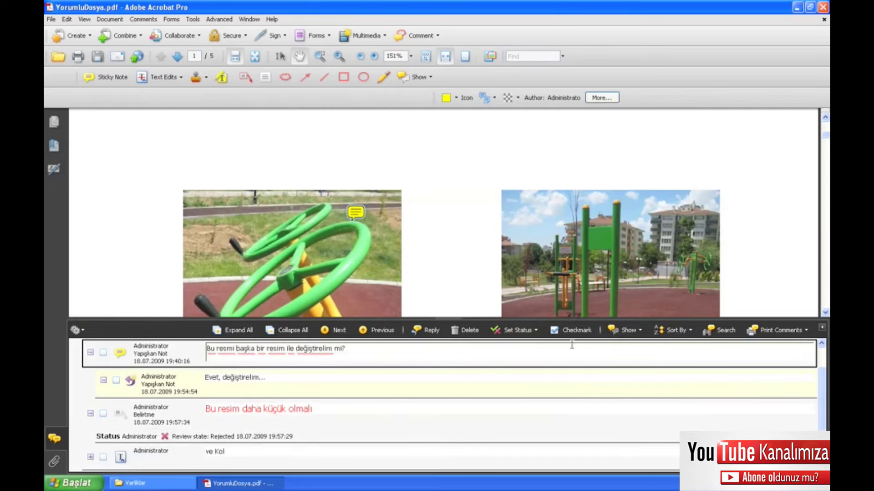
- Try the comments list's Show, Sort By and Search options, then open the Print Comments dropdown
click(636, 329)
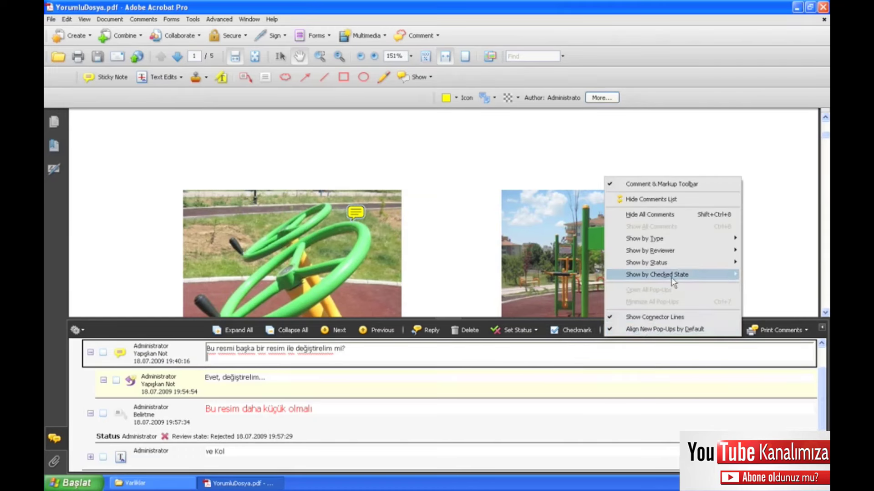
mouse_move(644, 239)
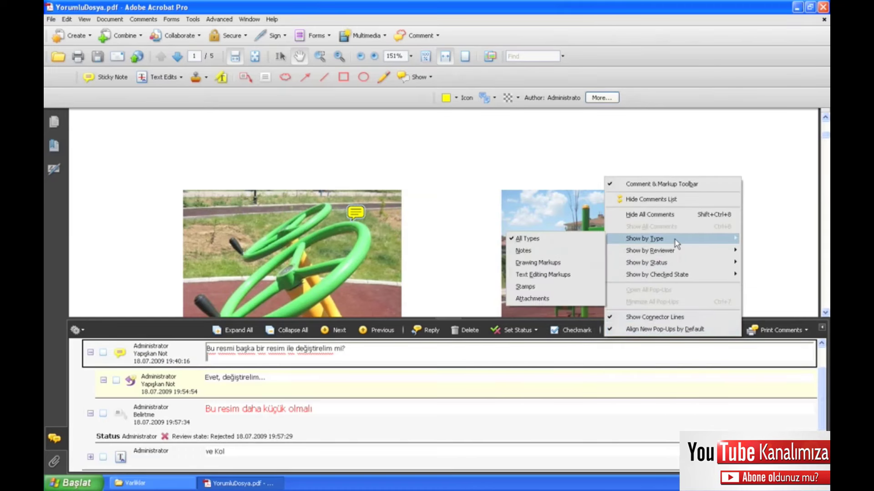
click(687, 374)
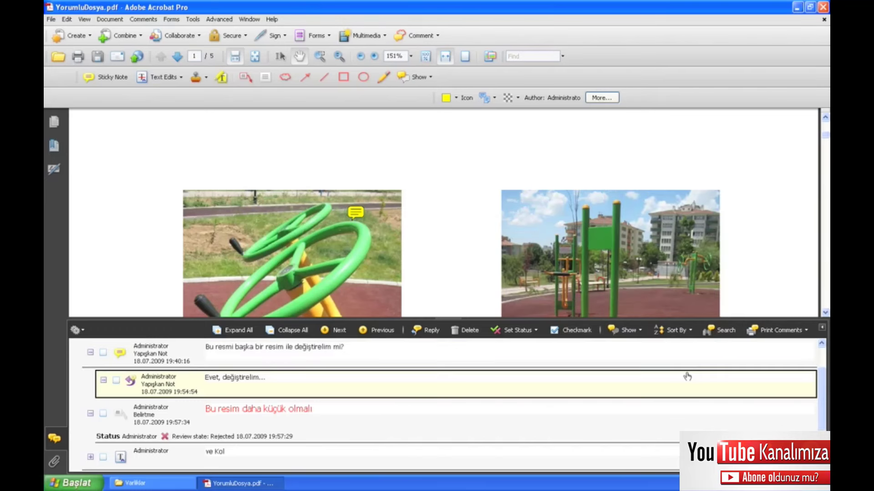
click(690, 331)
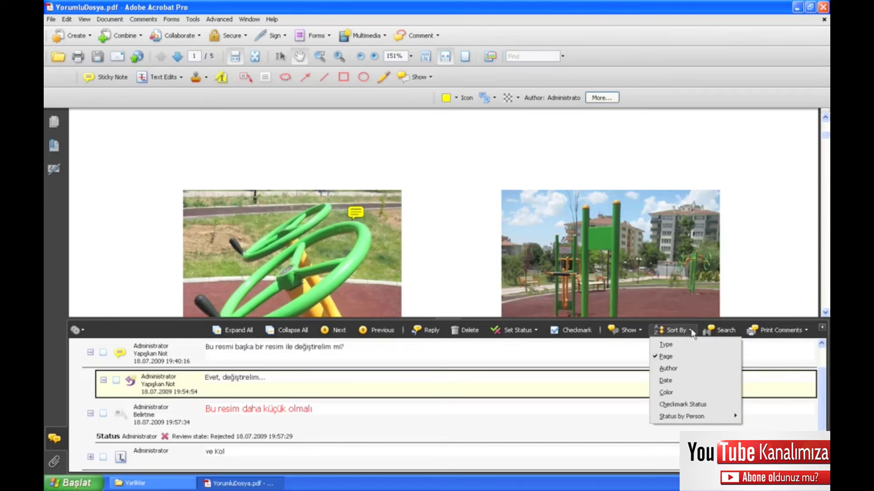
click(720, 331)
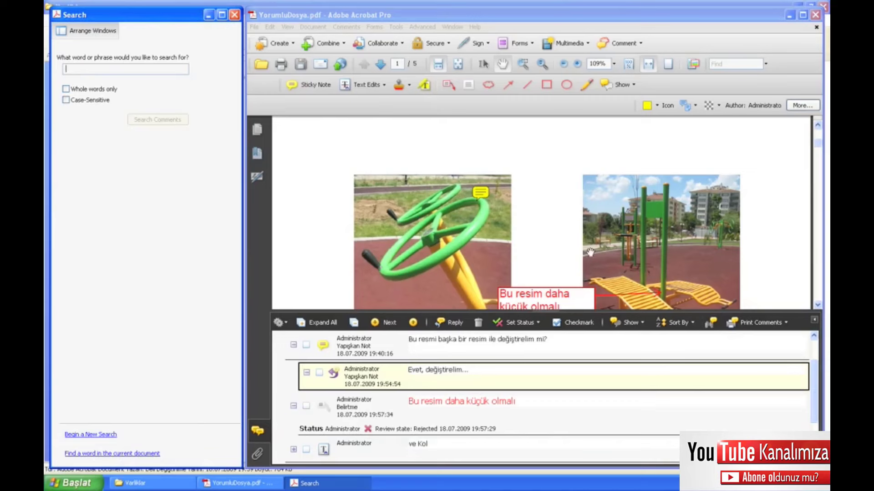
click(234, 14)
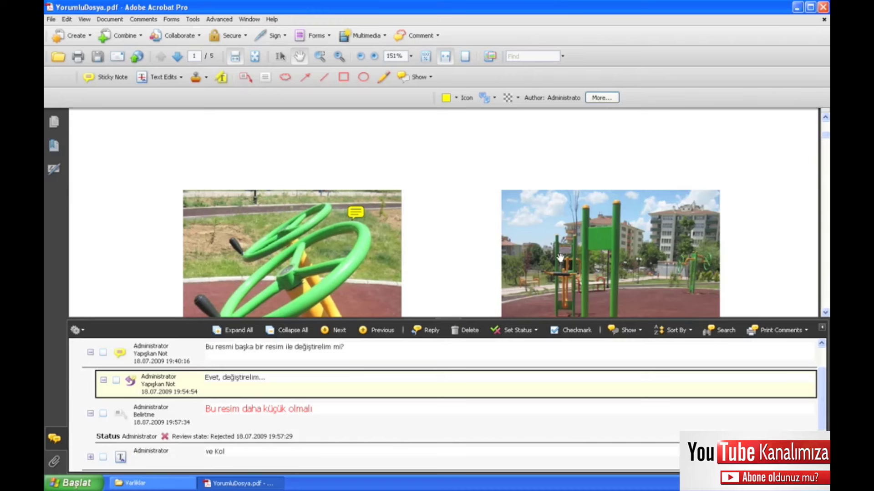
click(808, 333)
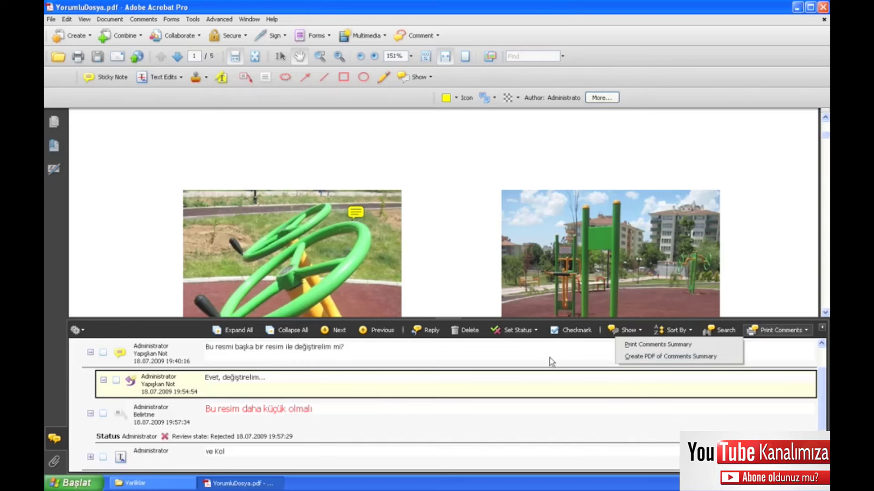
- Close the Print Comments summary dropdown
click(363, 347)
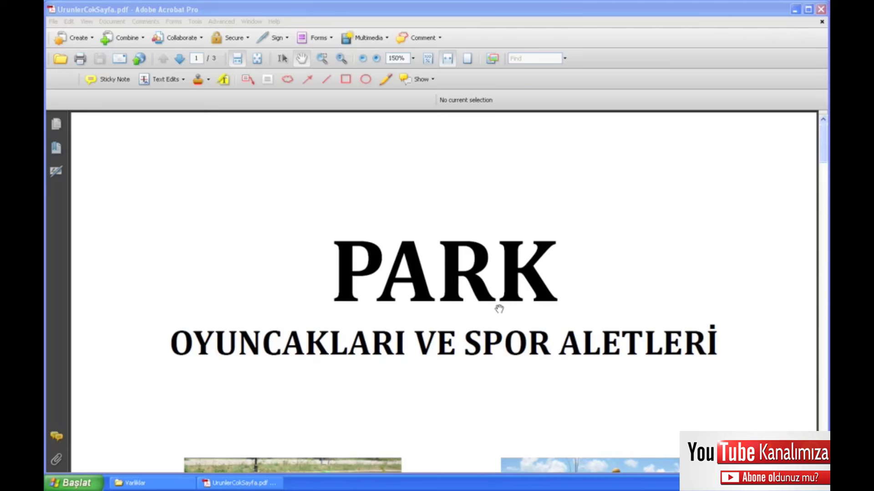
- Switch the brochure's security method to Password Security in its security properties
click(248, 39)
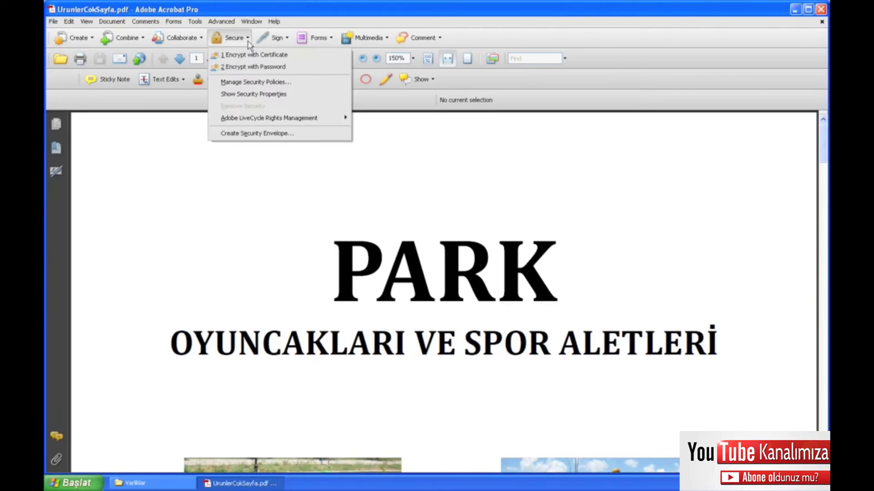
click(268, 94)
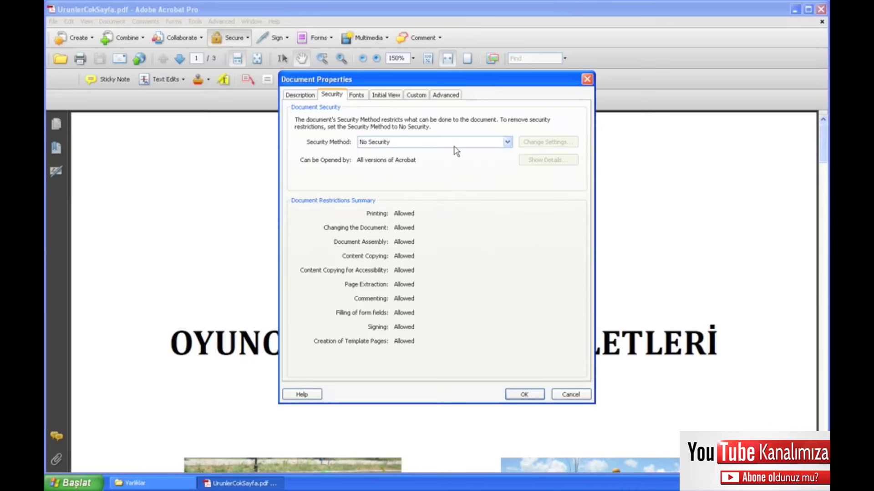
click(452, 144)
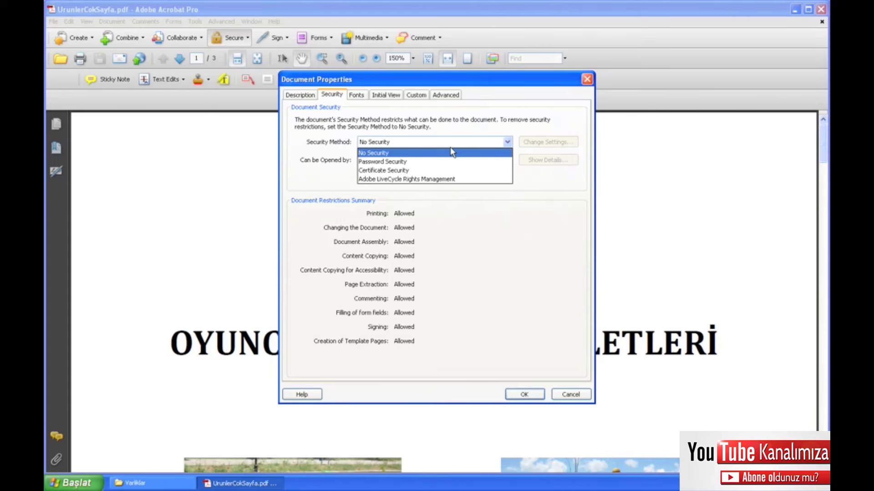
click(433, 162)
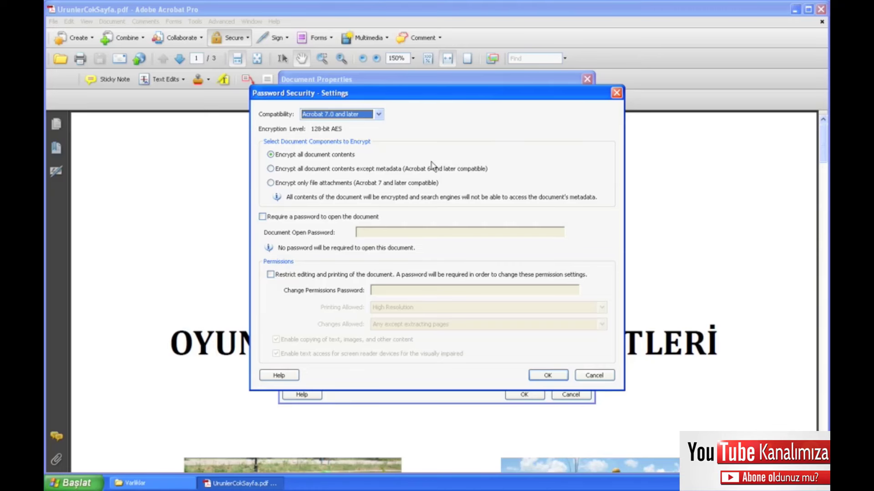
- Require an open password and restrict permissions, with Printing and Changes Allowed both set to None
click(335, 217)
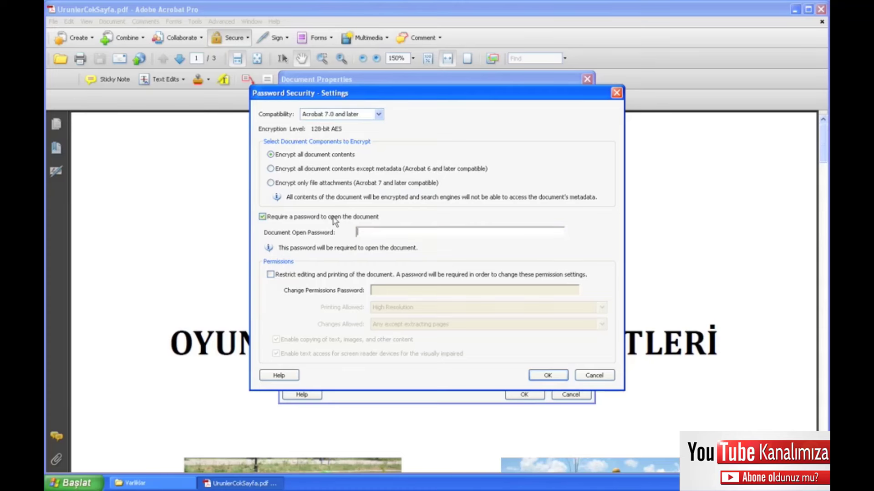
click(365, 234)
click(340, 276)
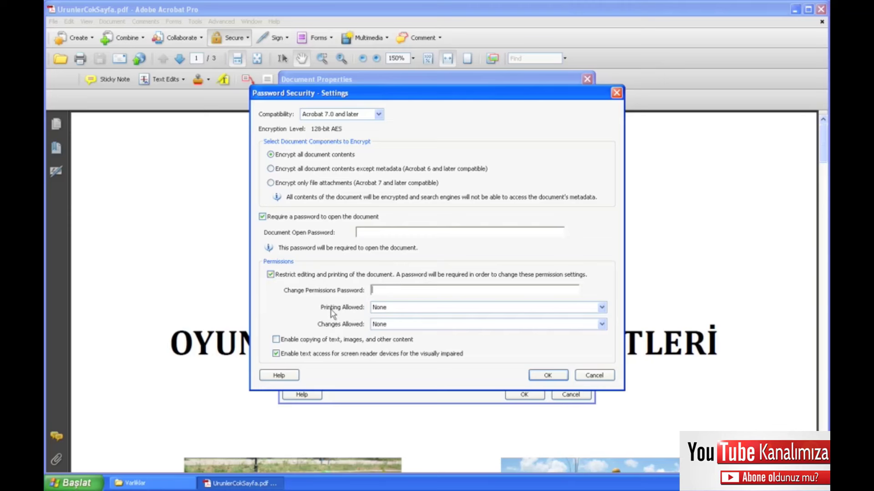
click(413, 309)
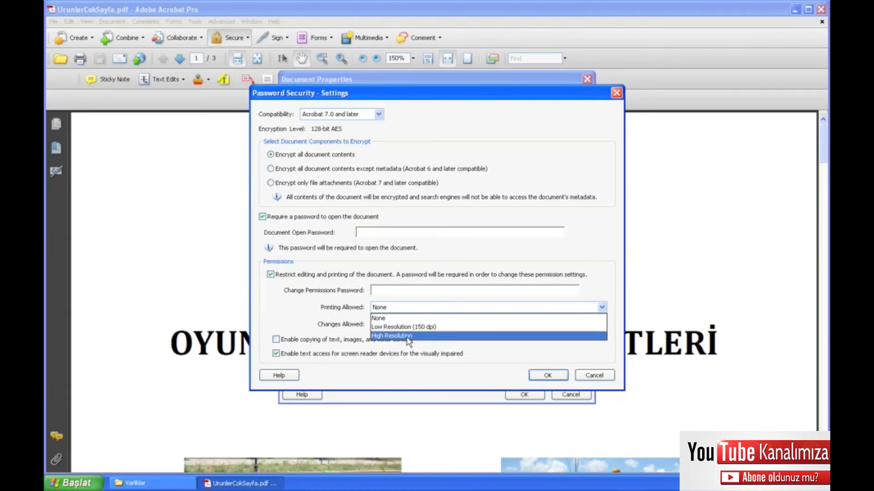
click(342, 325)
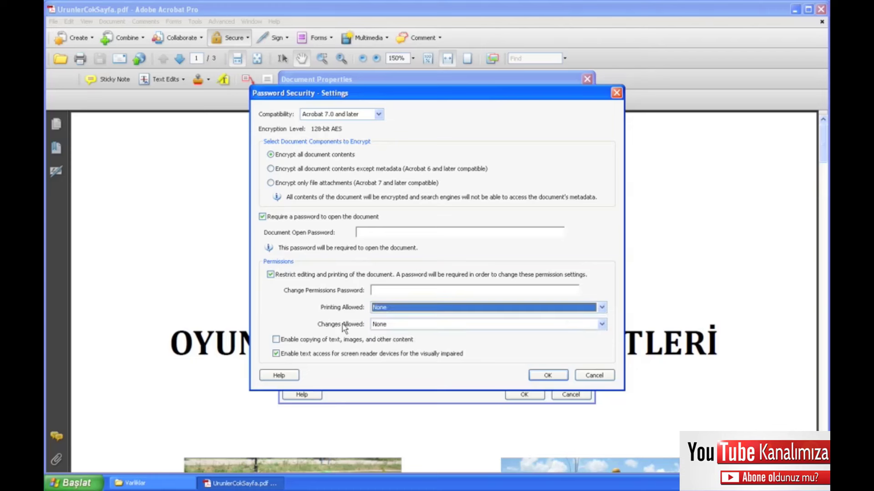
click(392, 325)
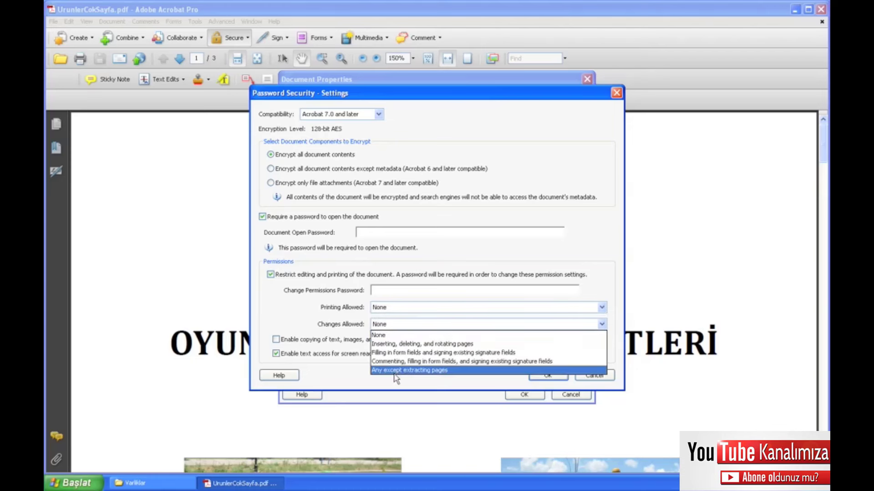
click(331, 310)
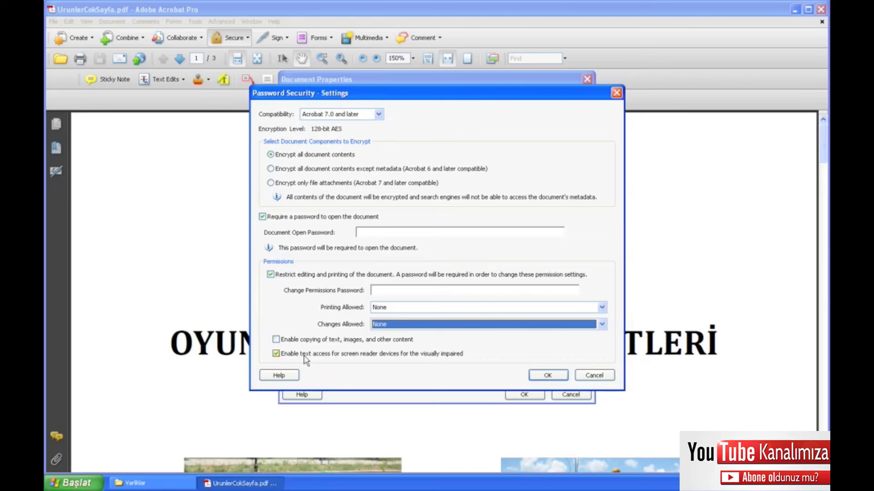
- Restart the Password Security setup and enter a document open password
click(603, 376)
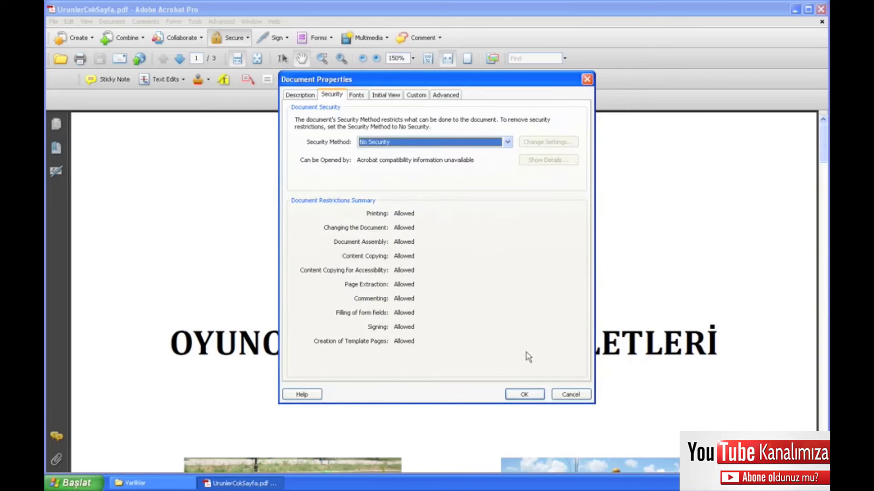
click(470, 145)
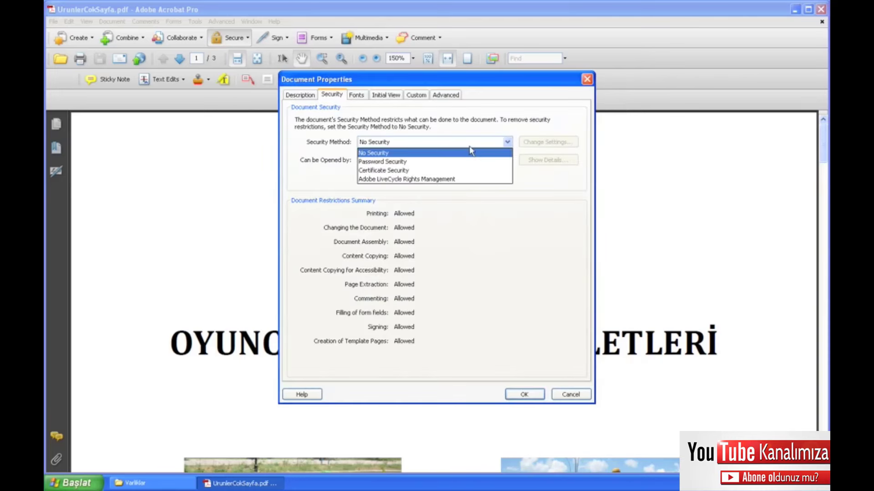
click(461, 162)
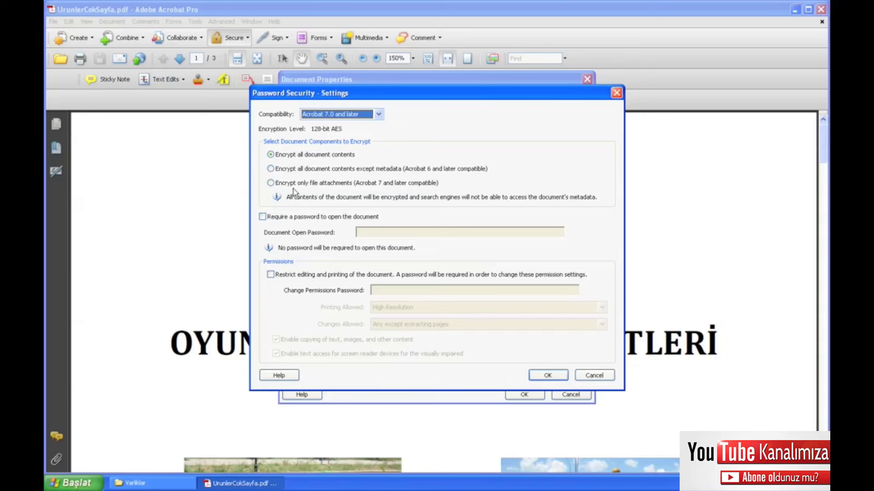
click(292, 218)
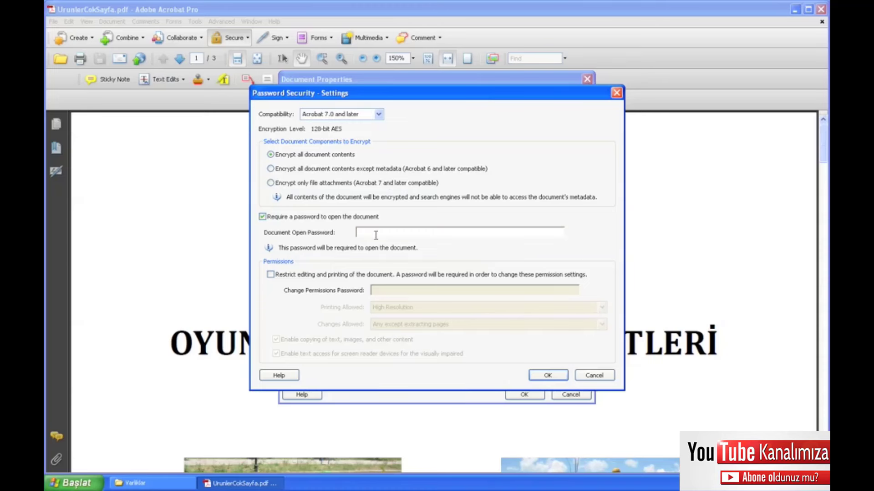
- Add a permissions password restricting editing and printing, and apply the settings
click(354, 275)
click(390, 291)
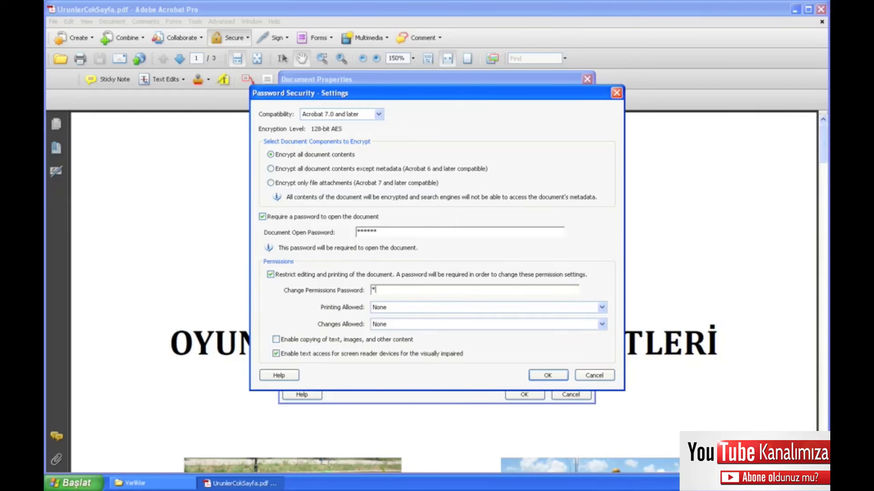
click(552, 380)
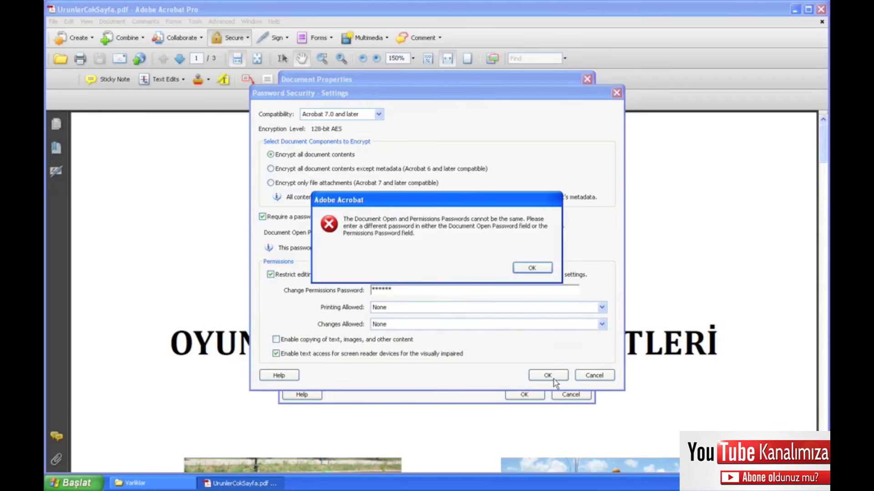
- Replace the permissions password with a different value after the identical-passwords error
click(531, 268)
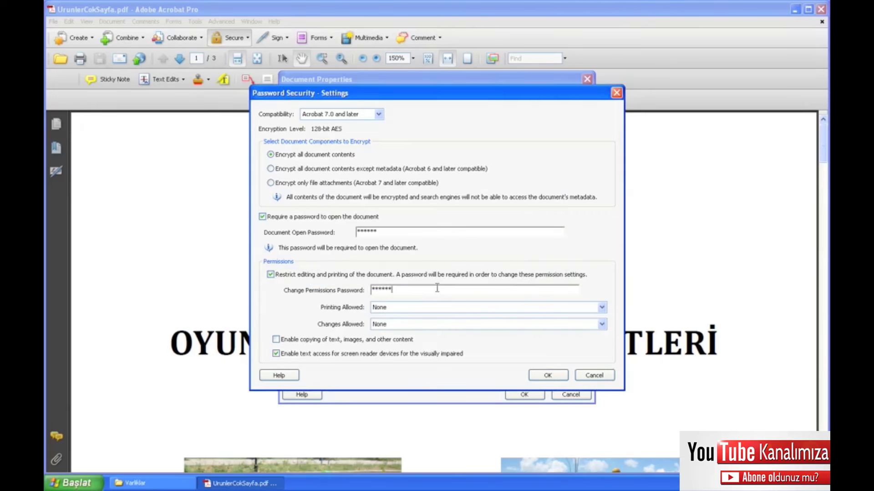
double_click(437, 288)
click(554, 377)
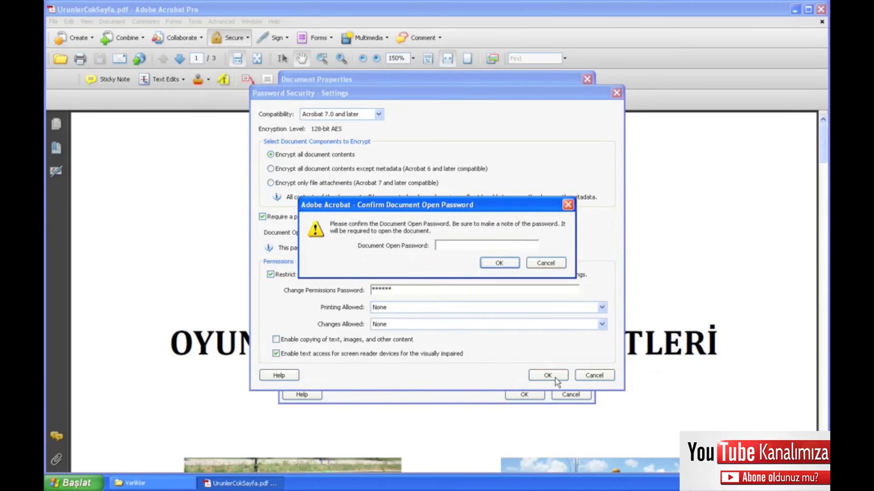
- Confirm both passwords, accept the security warnings, and close Document Properties
click(513, 263)
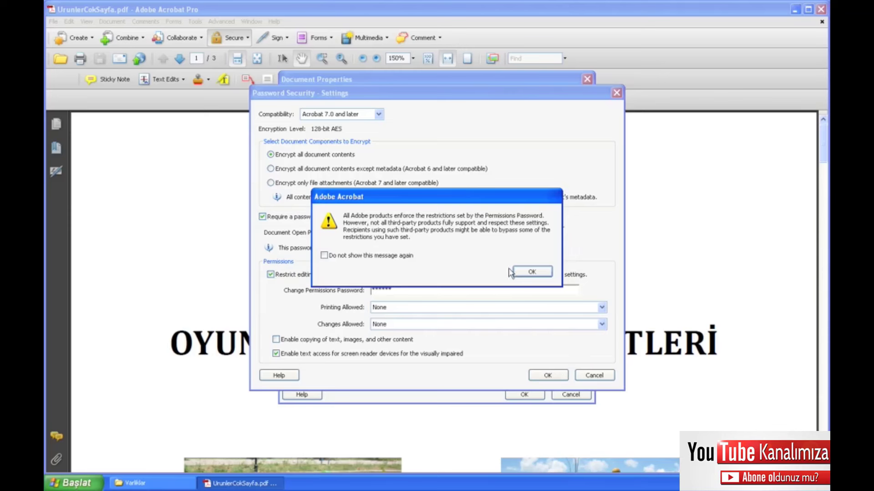
click(533, 273)
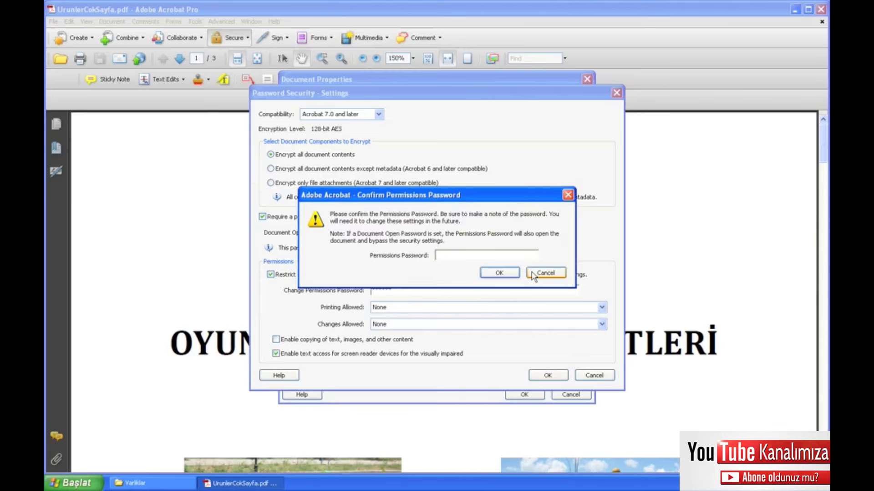
click(499, 273)
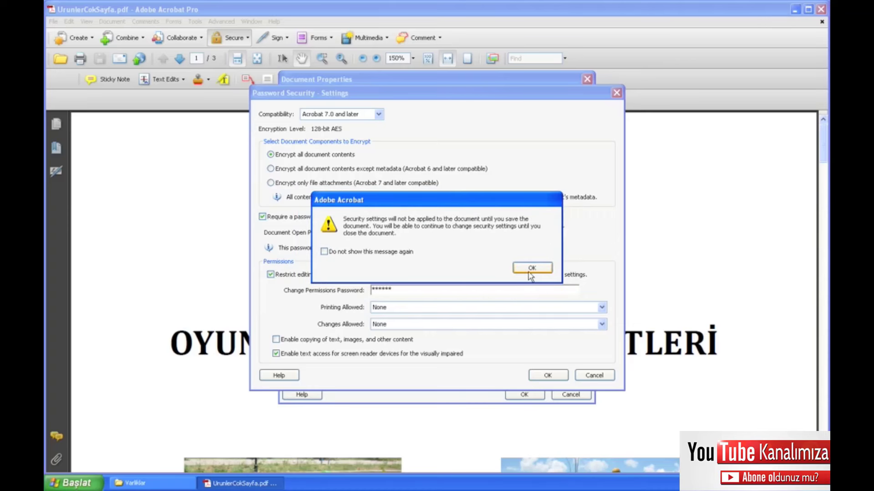
click(531, 275)
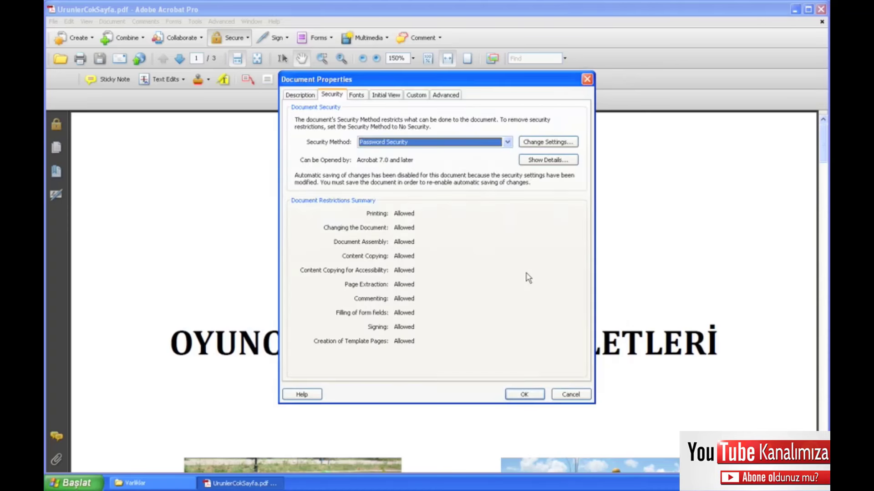
click(532, 394)
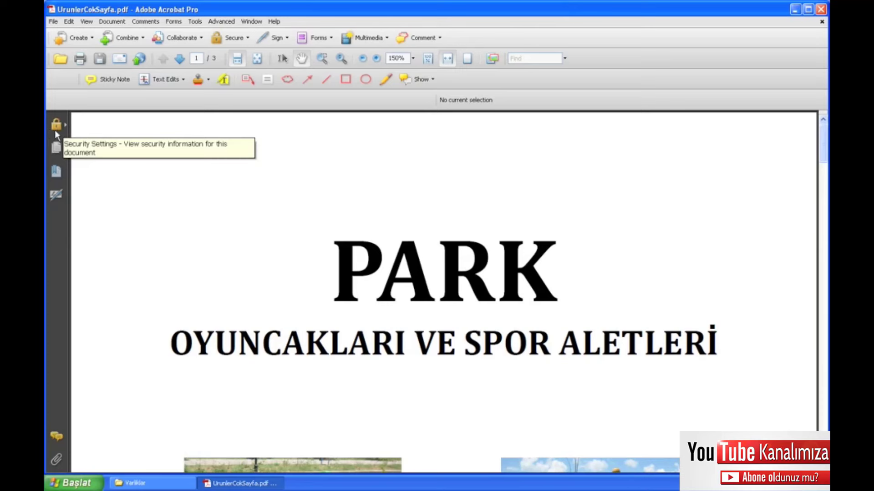
- Review the brochure's Permission Details and accept the Password Security settings unchanged
click(58, 123)
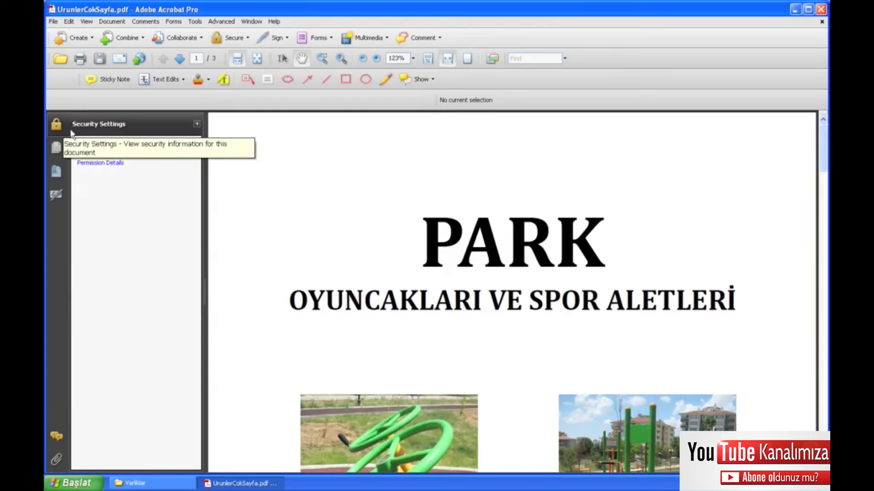
click(110, 164)
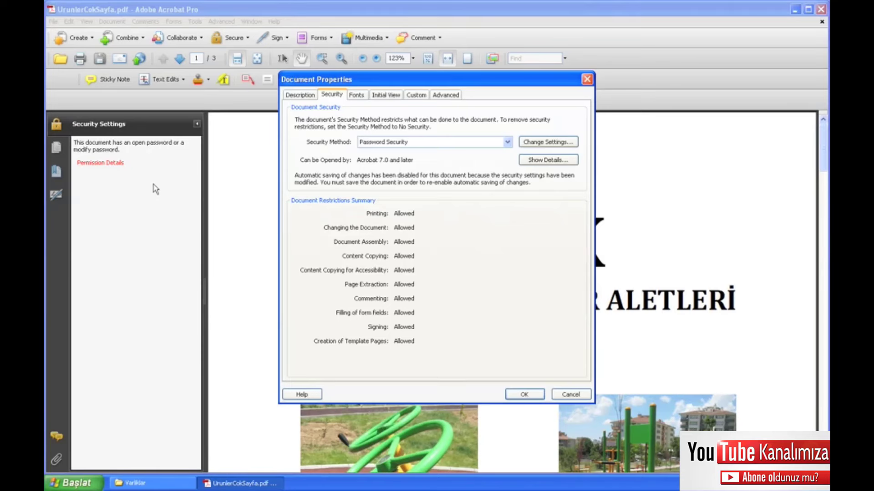
click(564, 143)
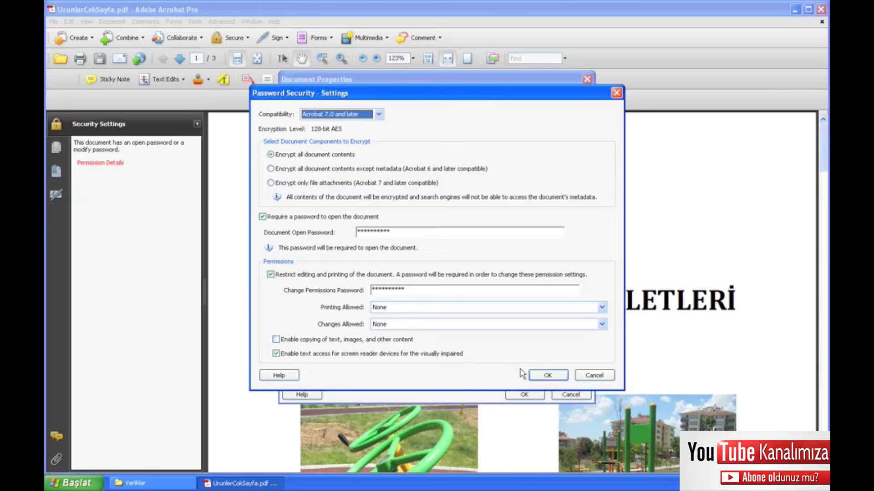
click(539, 374)
click(521, 278)
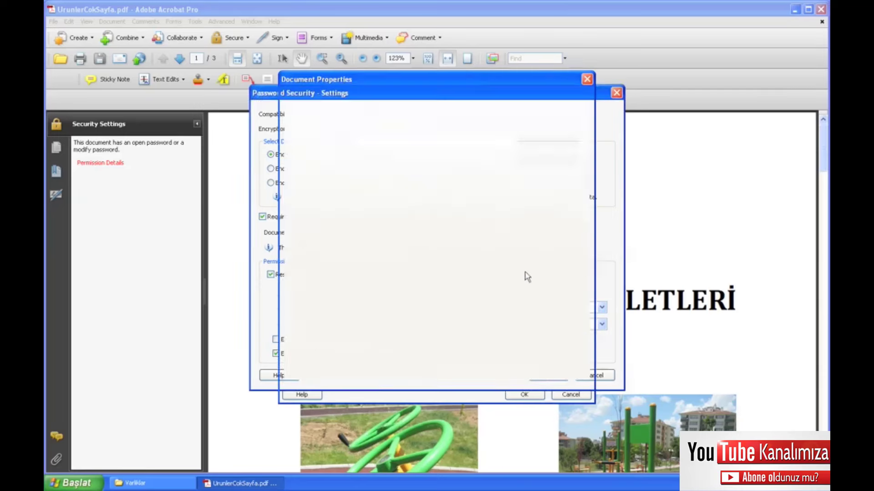
click(524, 394)
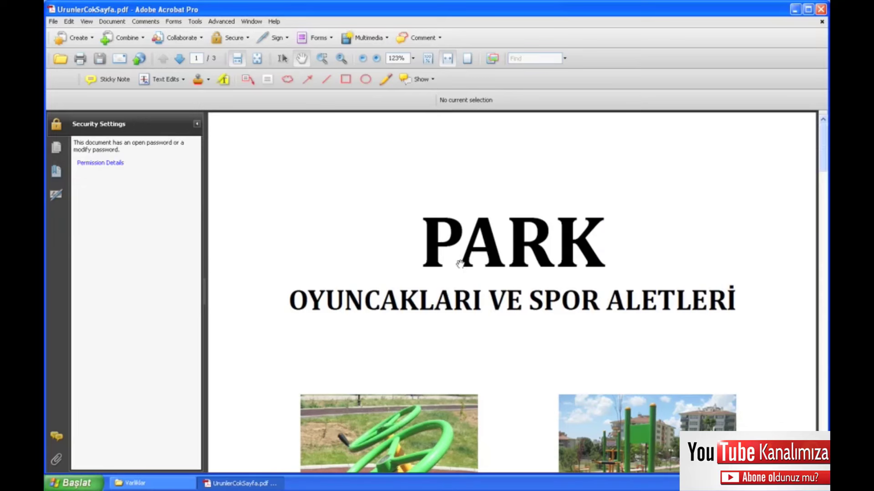
- Save the brochure as GuvenliDokuman.pdf in Ders09\Bitis, replacing the existing file
click(51, 21)
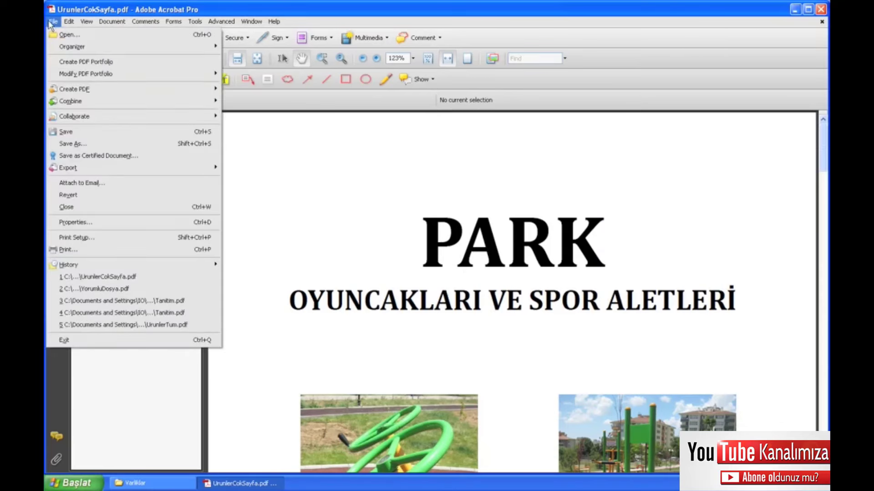
click(105, 141)
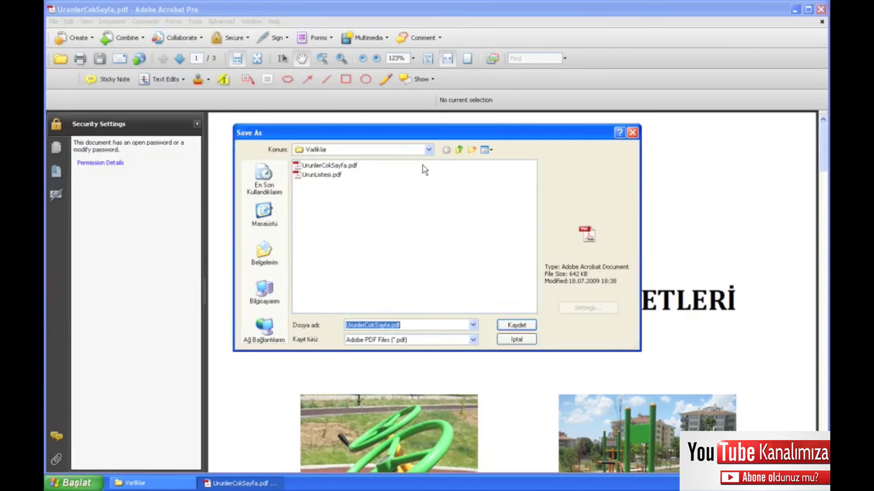
click(459, 150)
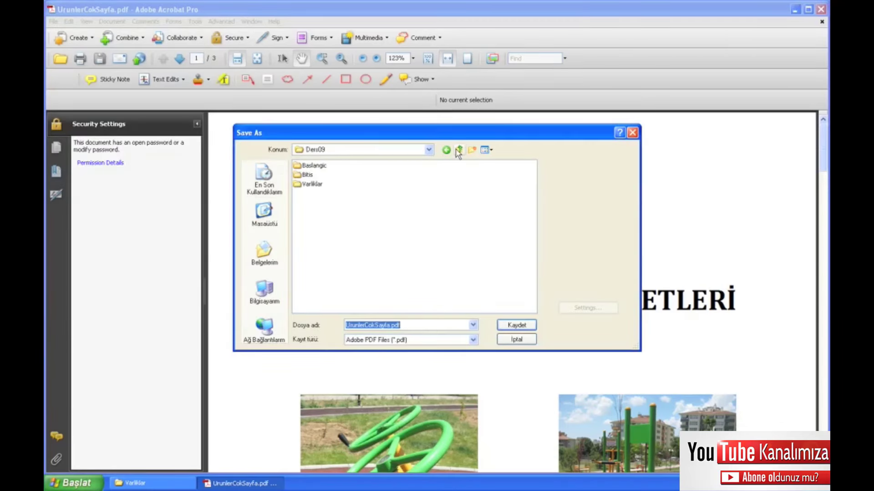
double_click(307, 174)
click(328, 166)
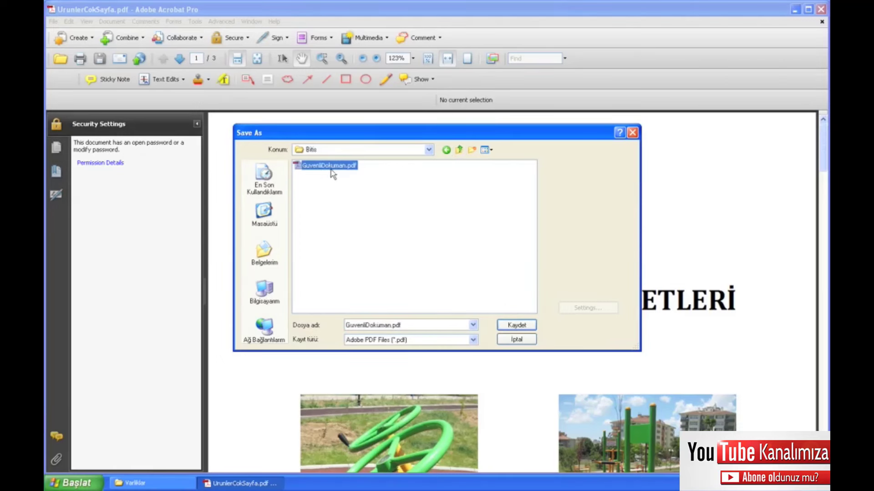
click(512, 326)
click(412, 276)
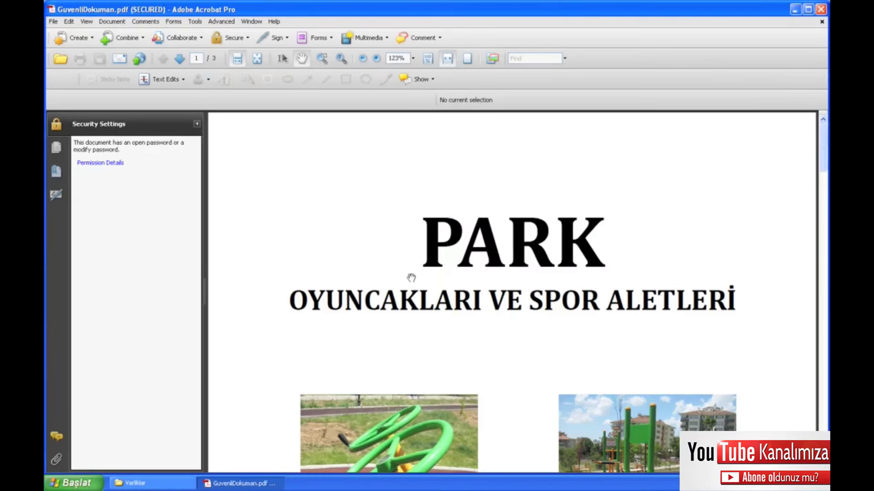
- Close Acrobat and reopen GuvenliDokuman.pdf from the Ders09\Bitis folder
click(821, 9)
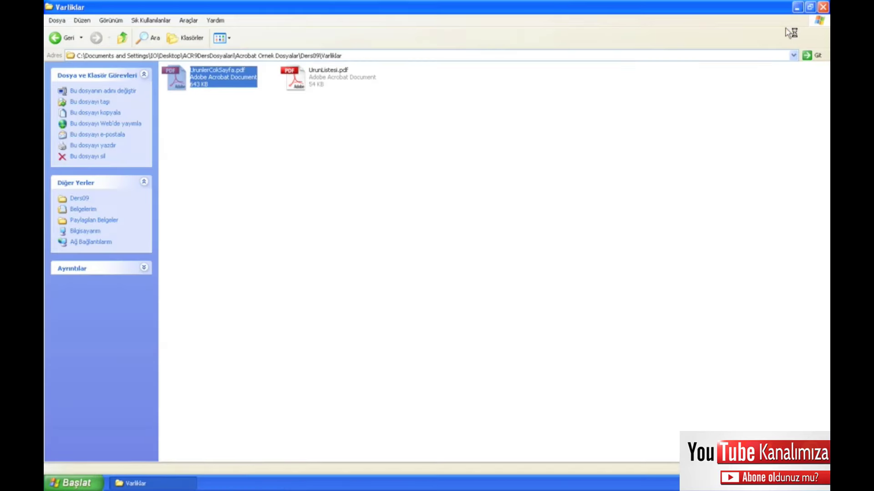
click(122, 38)
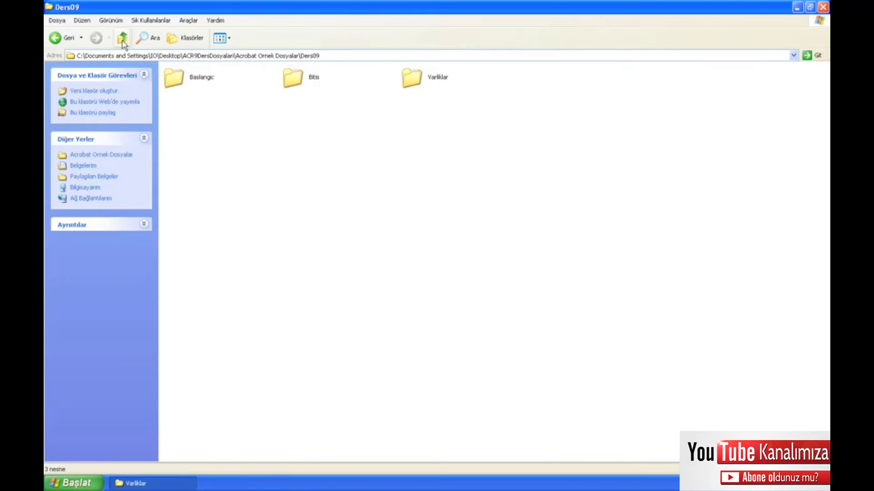
double_click(295, 80)
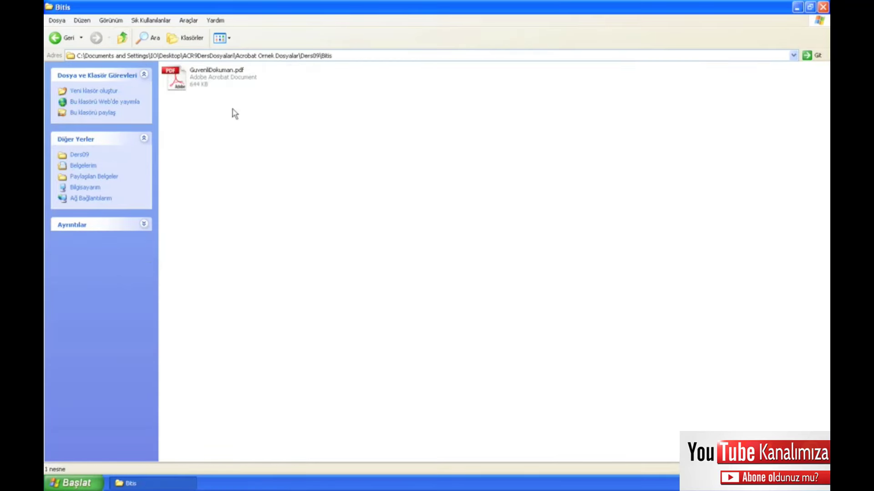
click(196, 87)
double_click(197, 86)
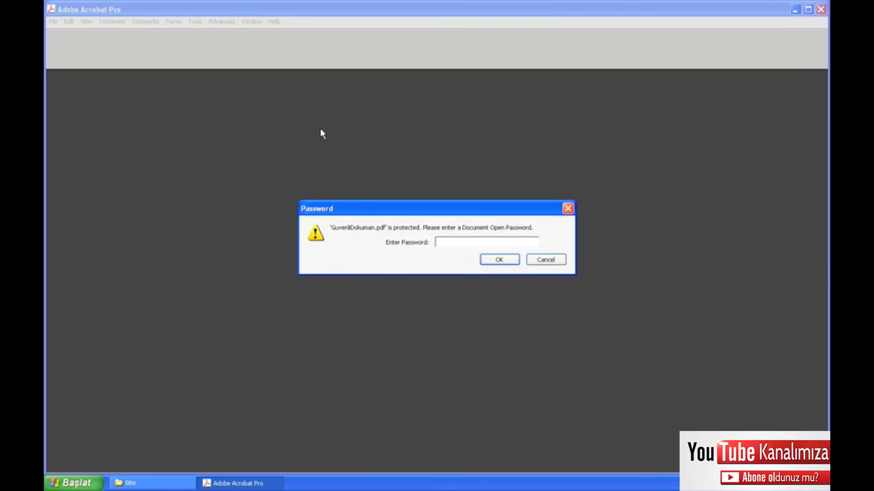
- Open GuvenliDokuman.pdf with its open password and check the restricted Permission Details
text(****)
text(**)
click(508, 261)
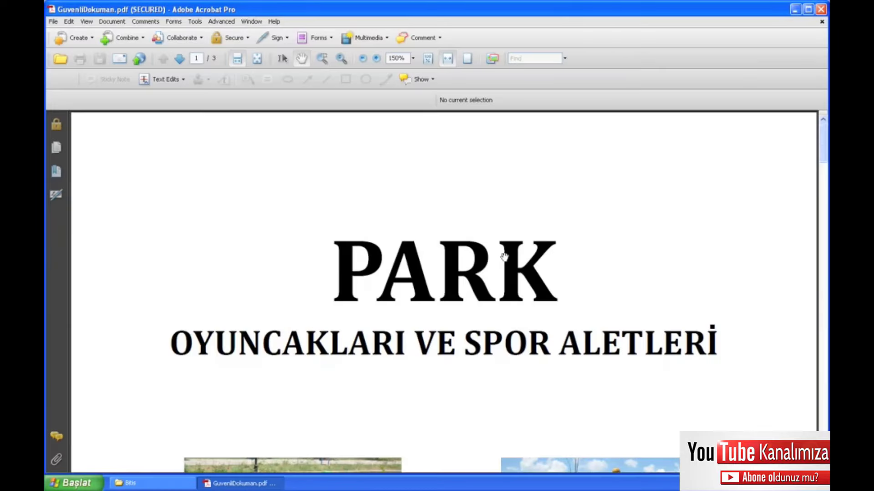
click(62, 126)
click(101, 177)
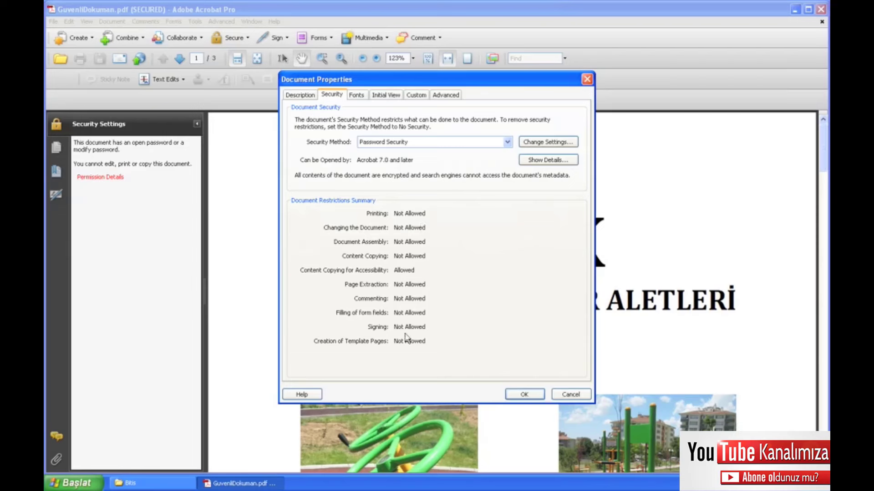
- Close the properties, quit Acrobat with Ctrl+Q, and reopen GuvenliDokuman.pdf
click(571, 395)
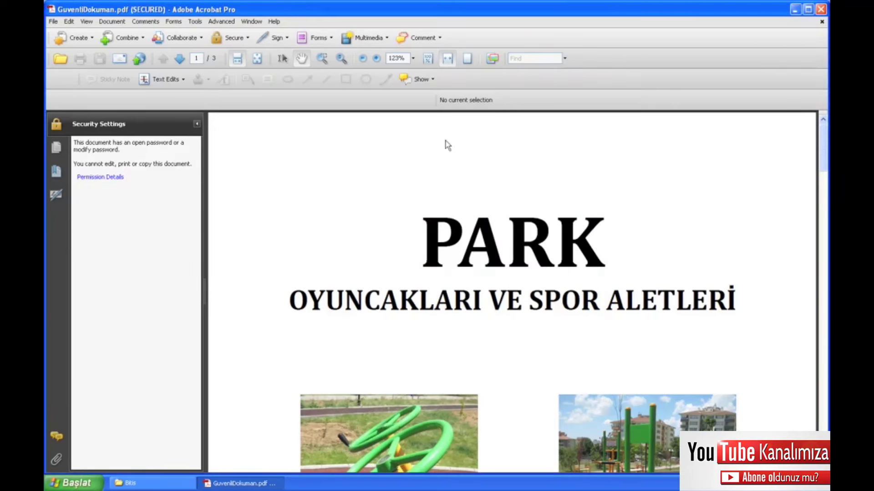
key(ctrl+q)
double_click(236, 84)
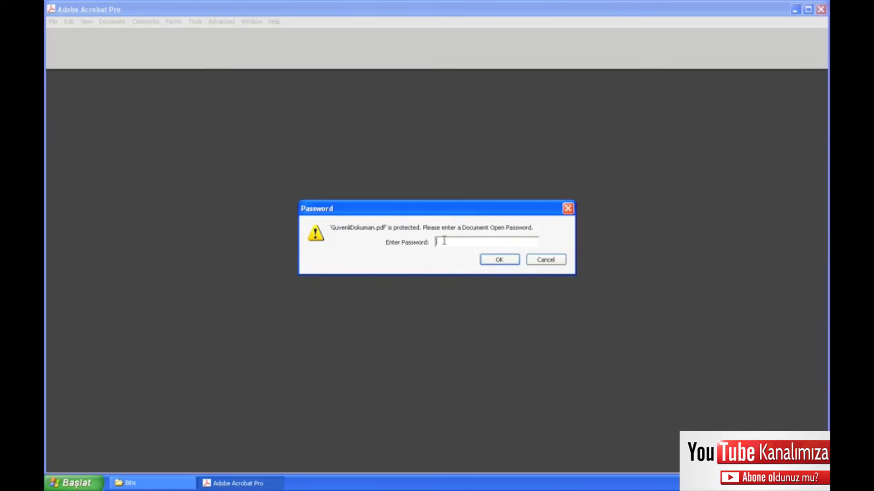
- Open GuvenliDokuman.pdf using the permissions password, correcting a mistyped entry
click(499, 260)
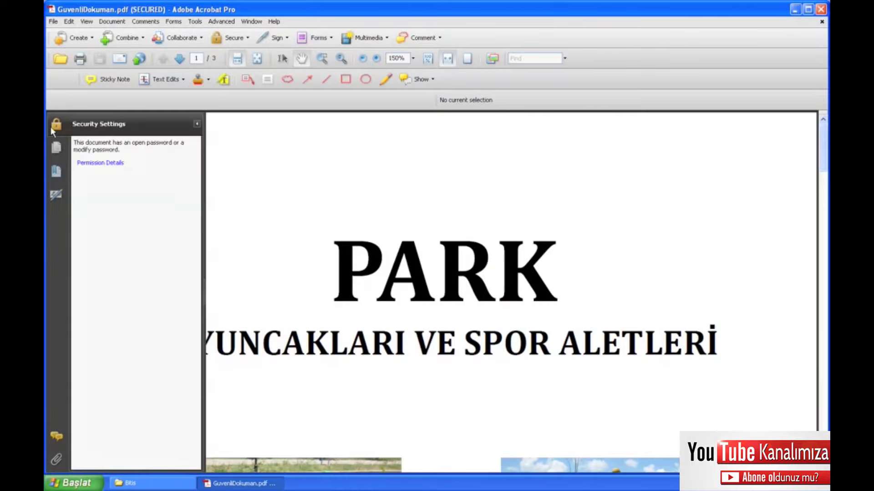
- Confirm every permission shows Allowed and keep Password Security as the security method
click(116, 164)
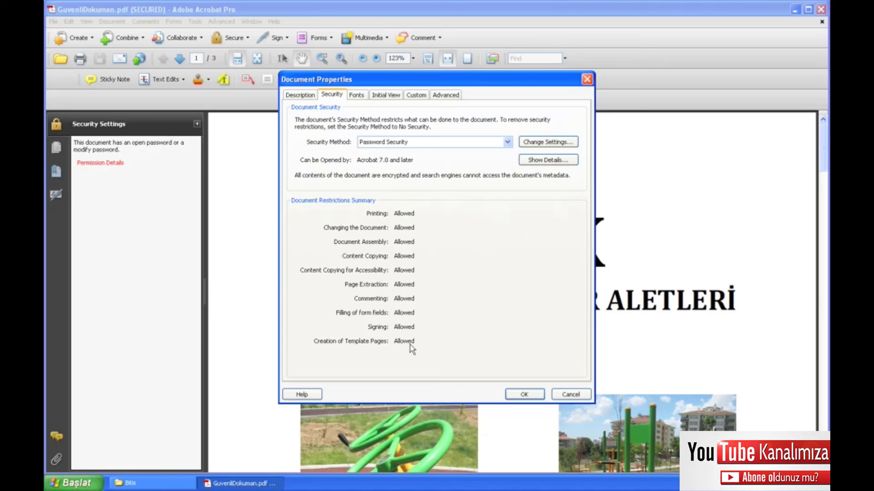
click(497, 144)
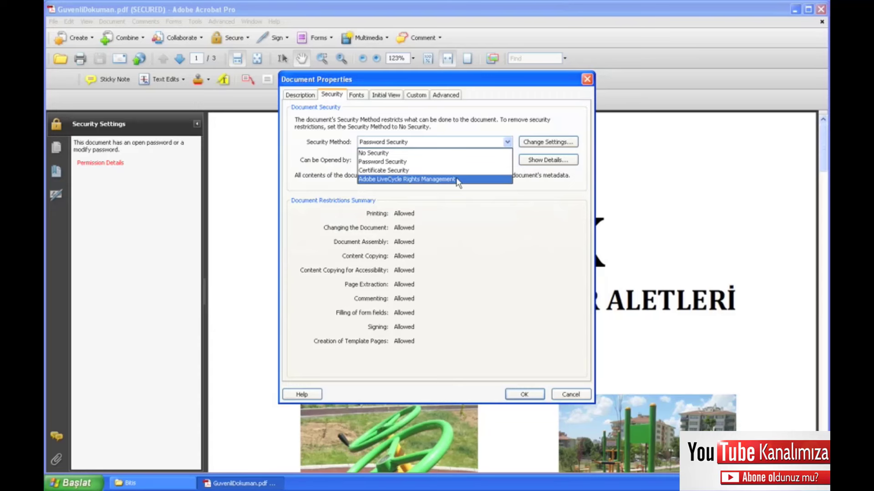
click(479, 257)
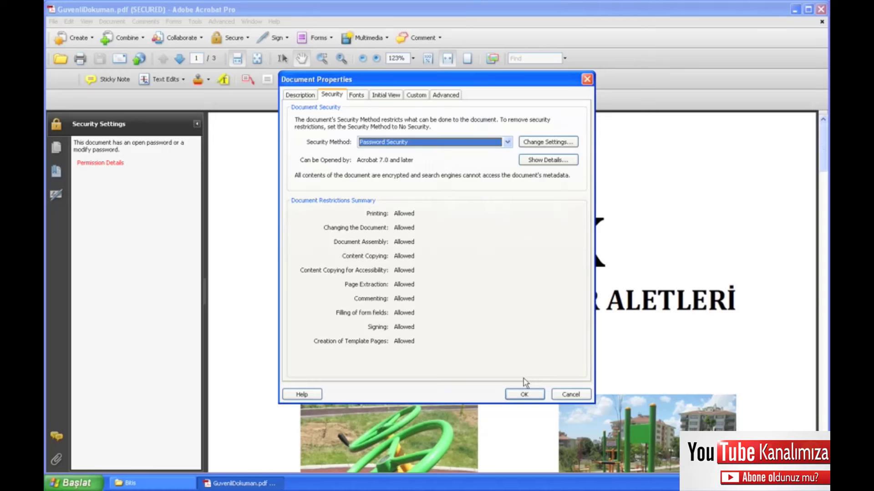
click(523, 394)
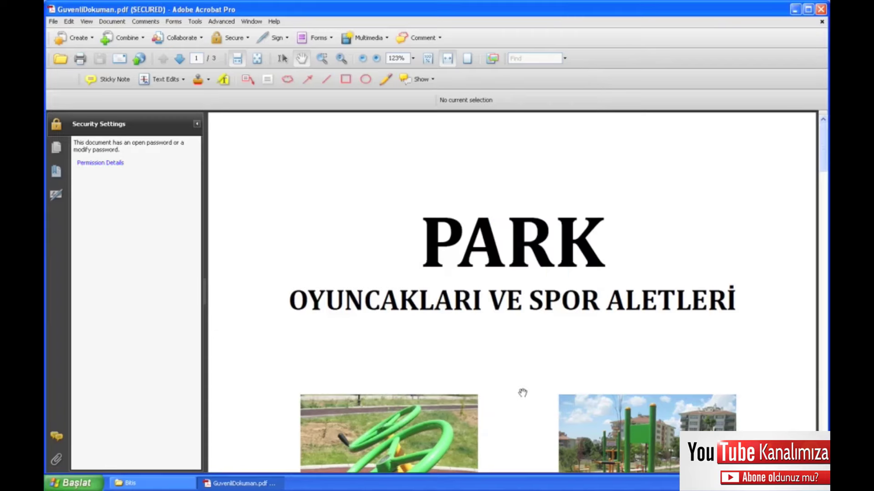